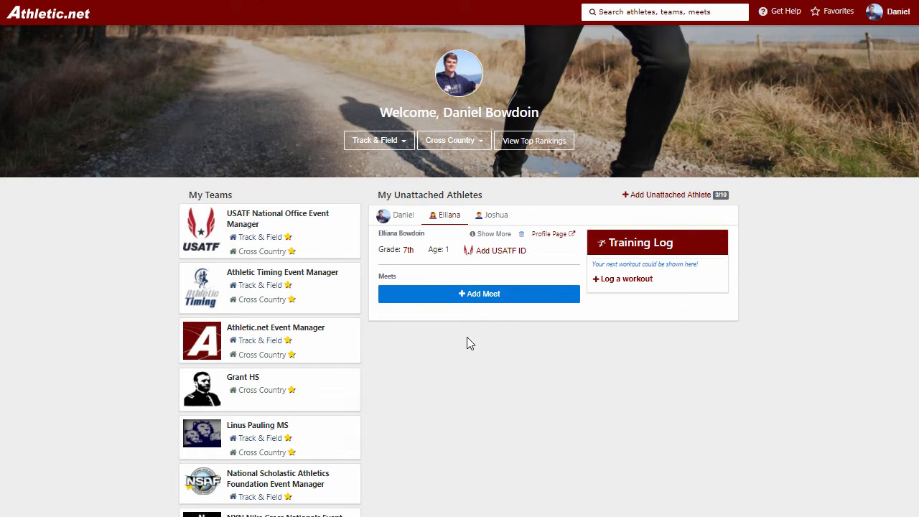
# Step: Open the Grant HS cross country team page
pyautogui.moveTo(188, 195); pyautogui.dragTo(222, 196)
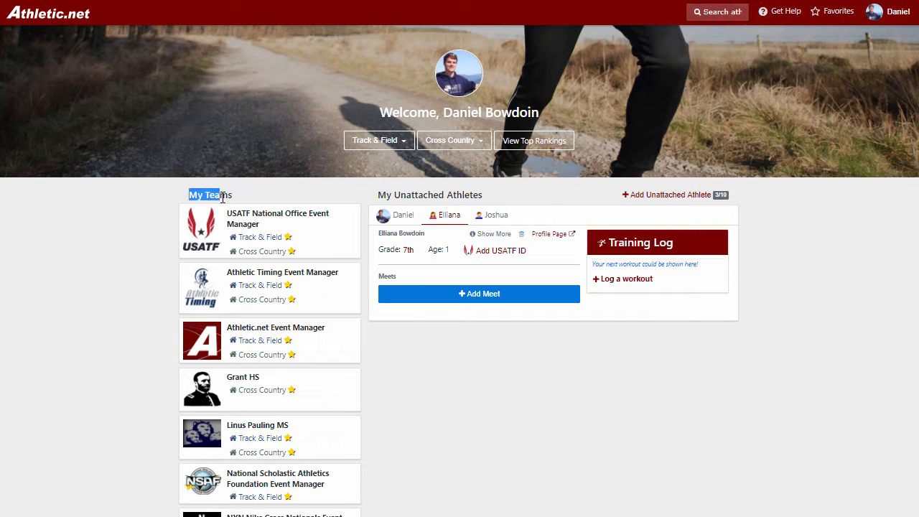
pyautogui.click(223, 199)
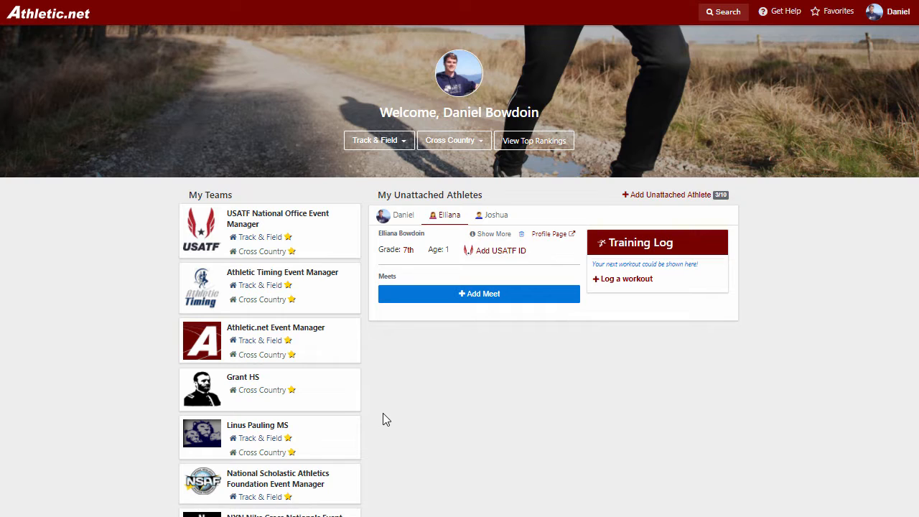
pyautogui.click(267, 396)
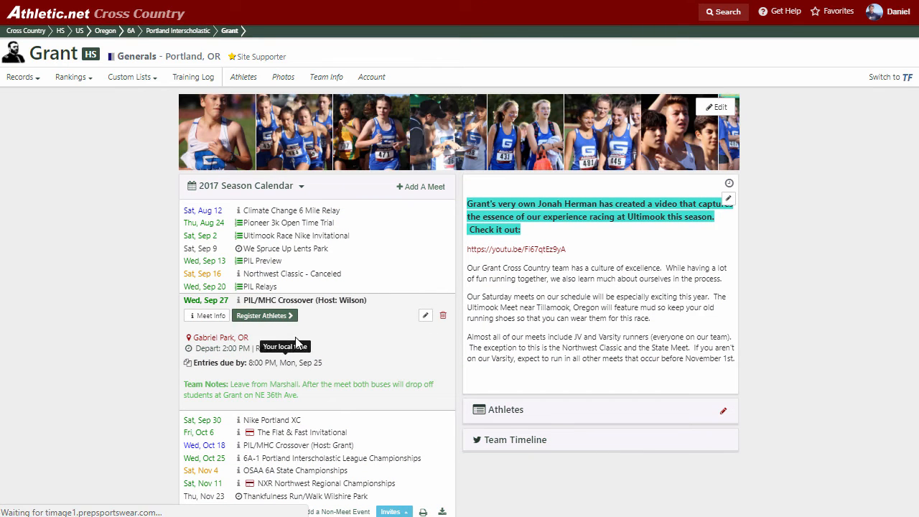
# Step: Collapse the Sep 27 meet and expand the Nov 11 NXR Northwest Regional Championships details
pyautogui.click(313, 303)
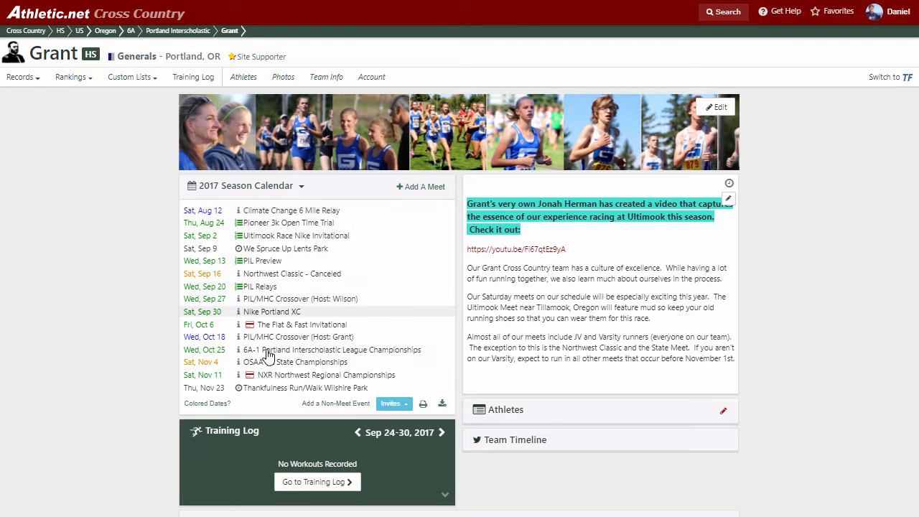
pyautogui.click(284, 378)
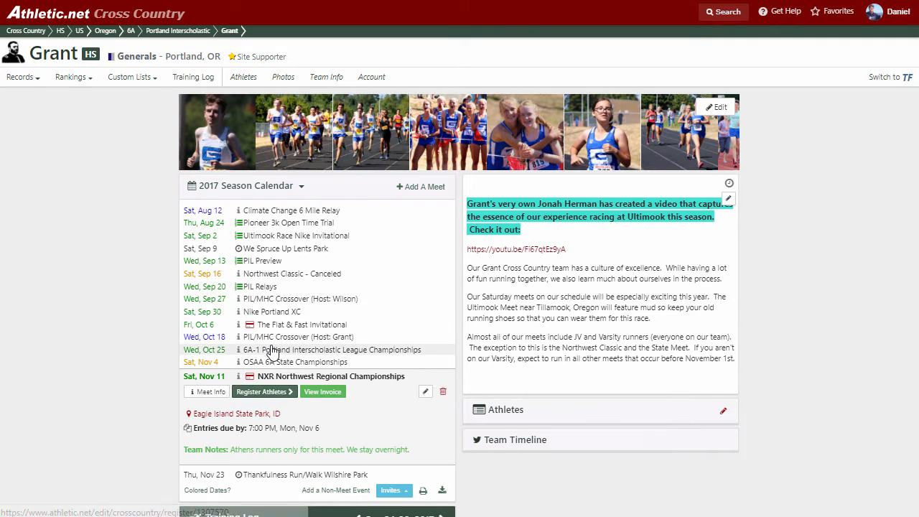
pyautogui.scroll(-1, 279, 324)
pyautogui.scroll(-3, 279, 324)
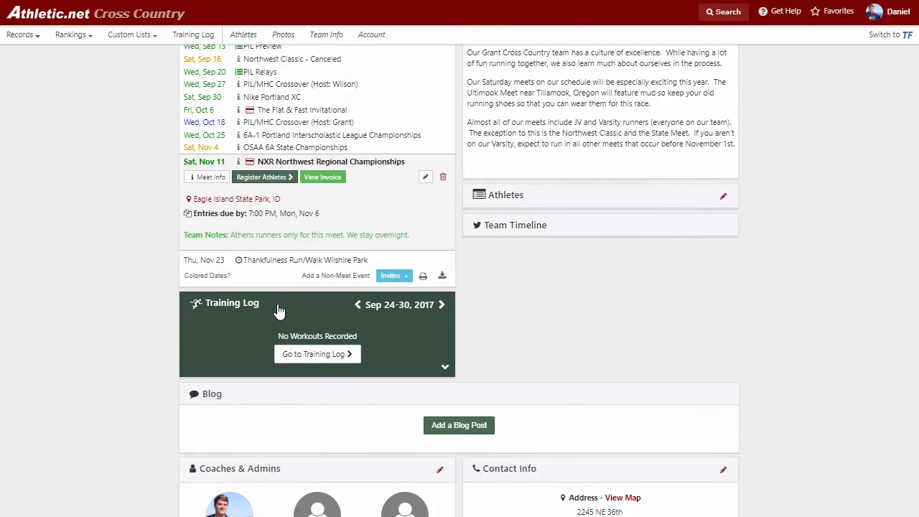
pyautogui.scroll(-3, 279, 307)
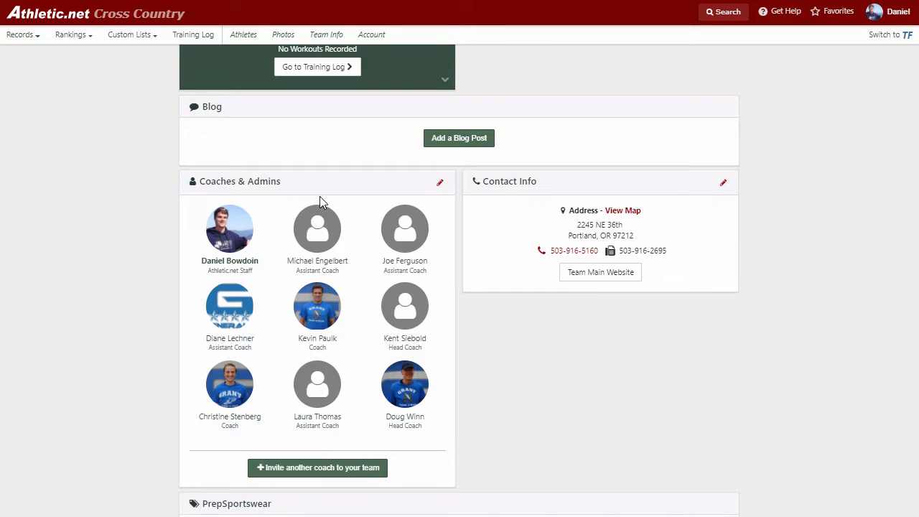
pyautogui.click(312, 470)
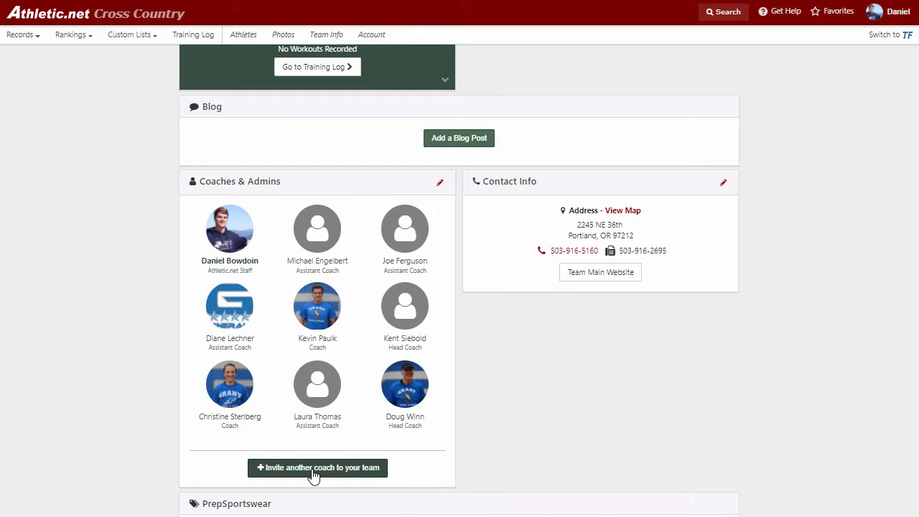
pyautogui.click(314, 468)
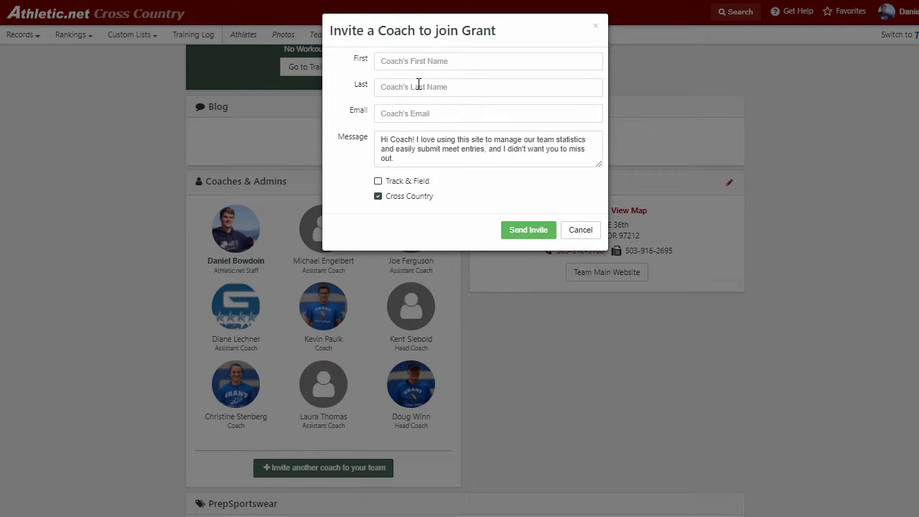
pyautogui.click(418, 114)
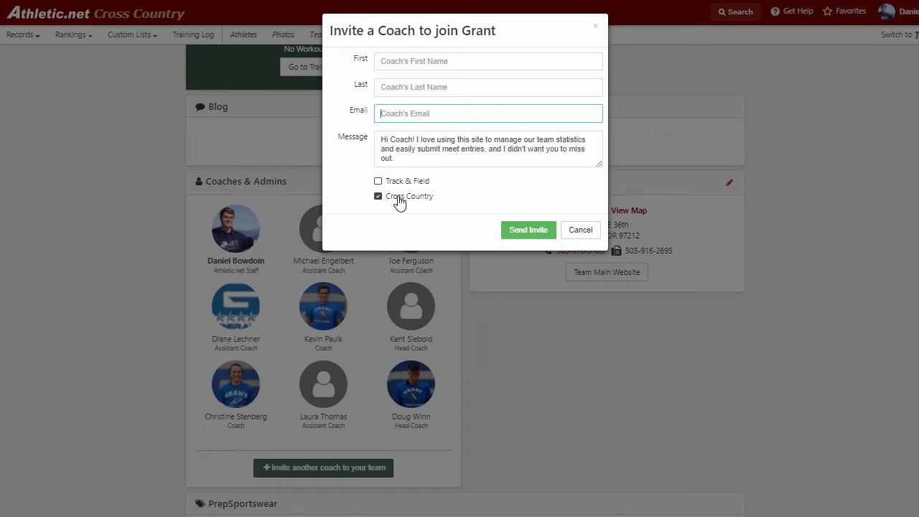
pyautogui.click(581, 231)
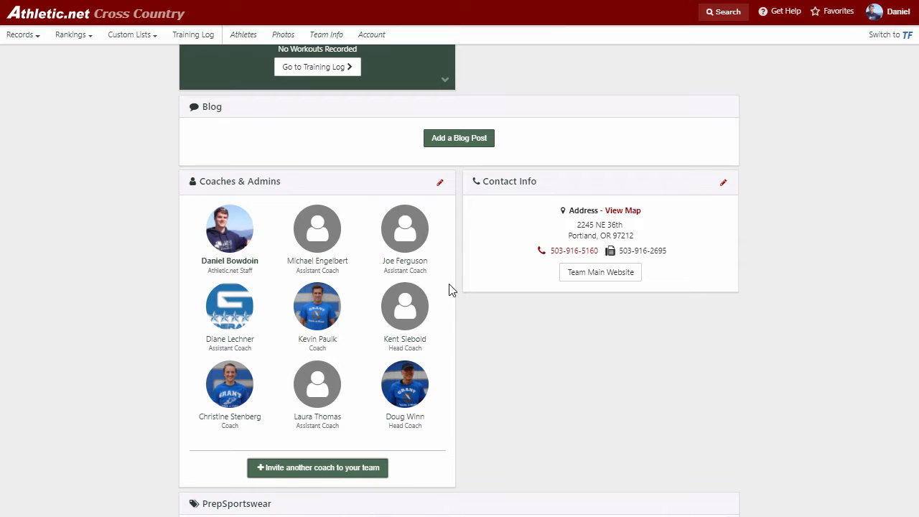
pyautogui.scroll(8, 449, 289)
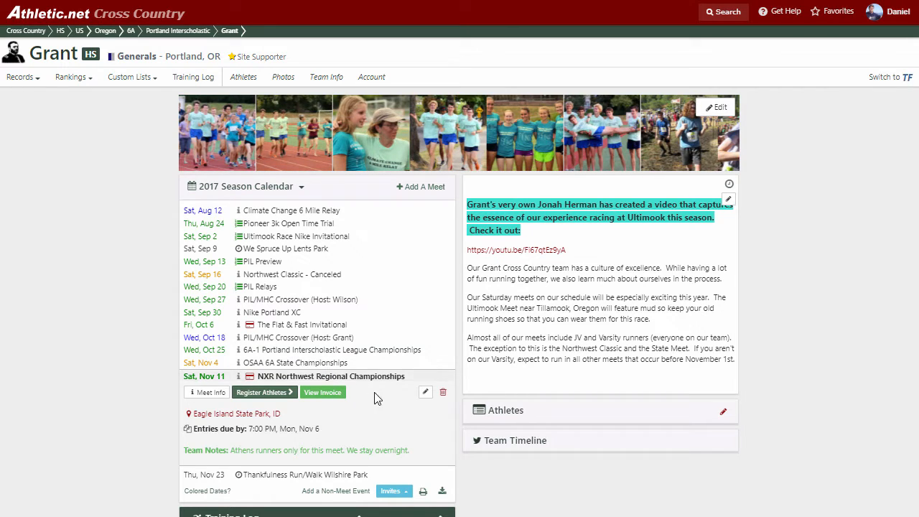
# Step: Start athlete registration, enter the team as 'Generals XC Club', and dismiss the host's instructions
pyautogui.click(261, 393)
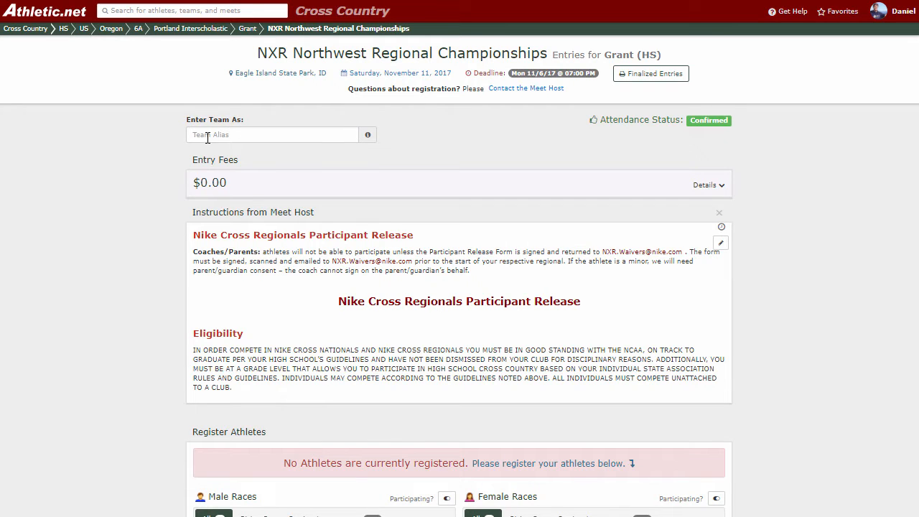
pyautogui.click(236, 135)
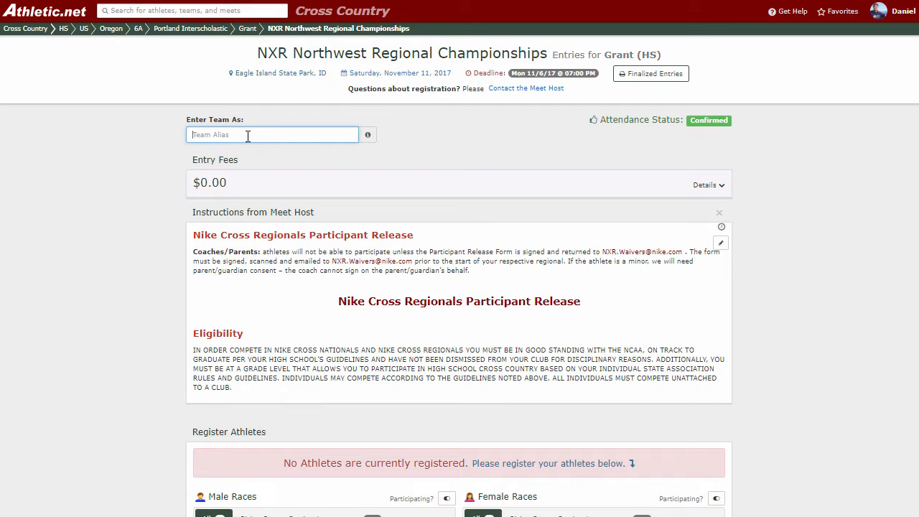
pyautogui.write('Generals XC Club')
pyautogui.click(276, 159)
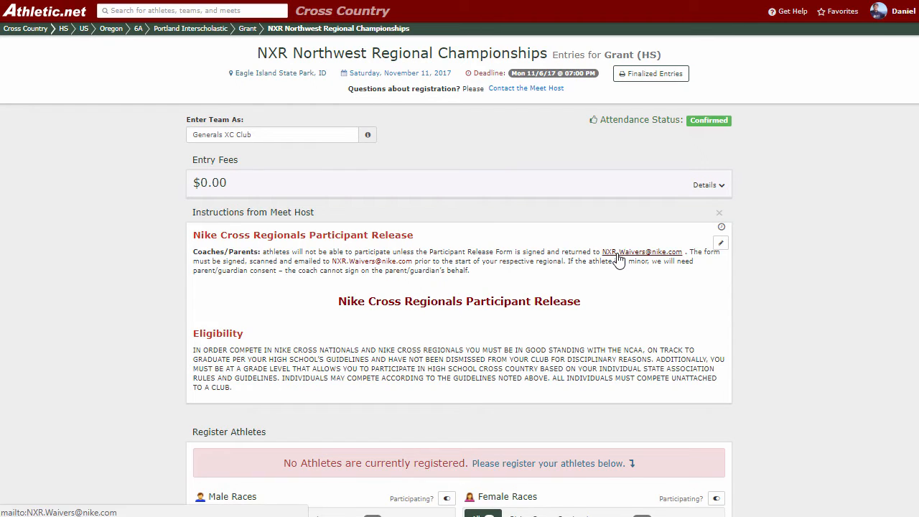
pyautogui.click(719, 215)
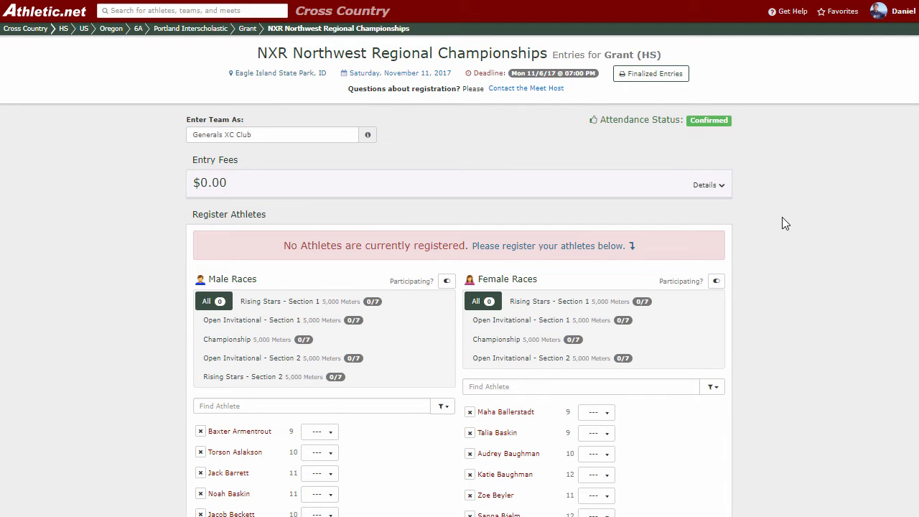
# Step: Show the boys' Championship race entry list
pyautogui.scroll(-2, 782, 216)
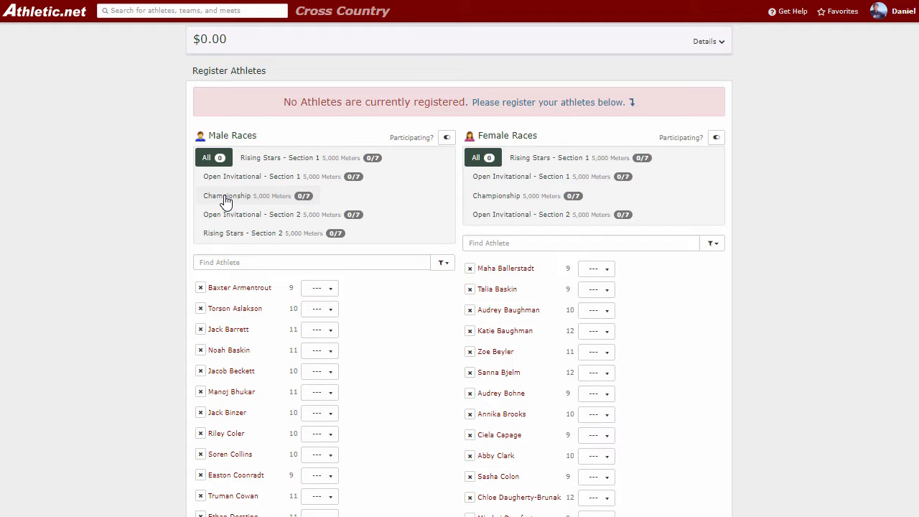
pyautogui.click(225, 201)
pyautogui.scroll(-1, 309, 269)
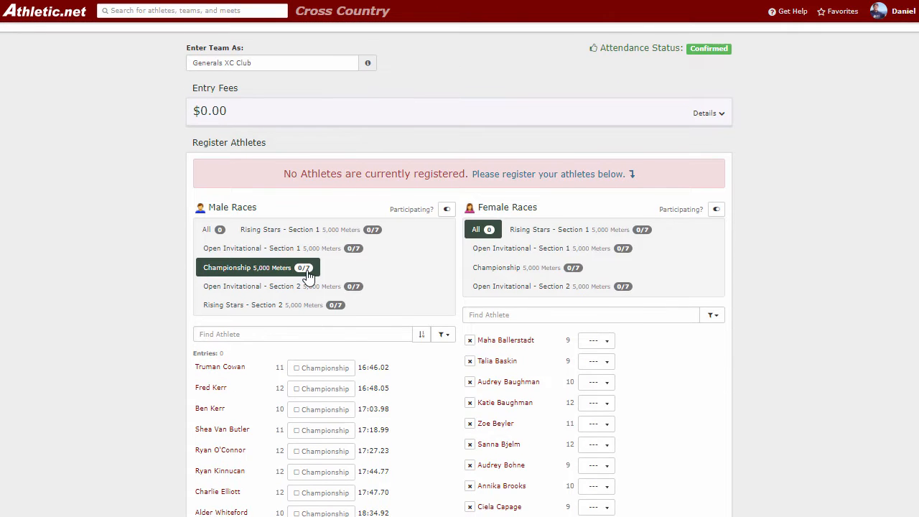
pyautogui.scroll(-1, 312, 283)
# Step: Enter the seven boys from 16:46.02 to 17:47.70 in the Championship race
pyautogui.click(321, 297)
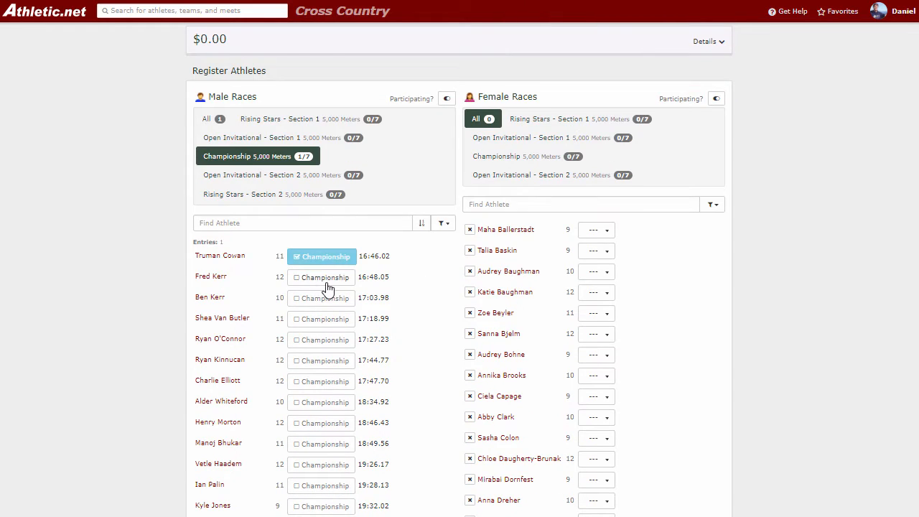
pyautogui.click(327, 280)
pyautogui.click(334, 302)
pyautogui.click(335, 298)
pyautogui.click(329, 319)
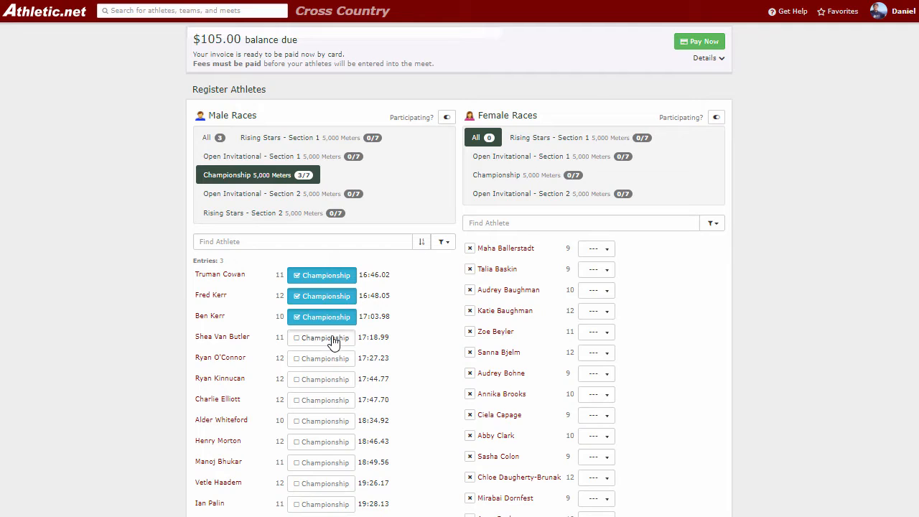
pyautogui.click(333, 337)
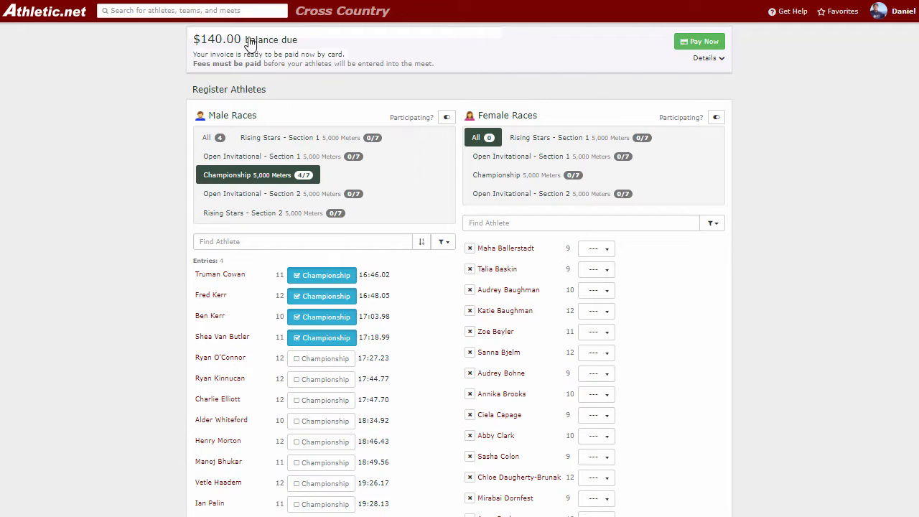
pyautogui.click(334, 359)
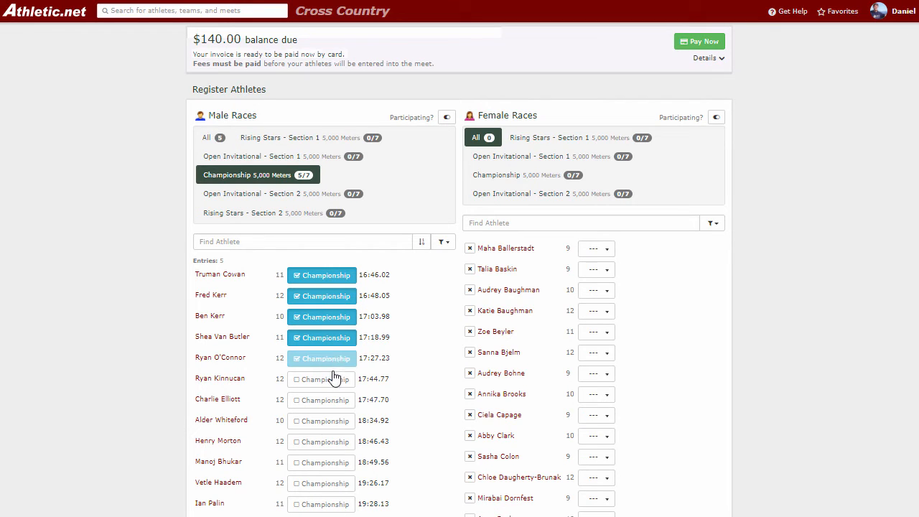
pyautogui.click(338, 386)
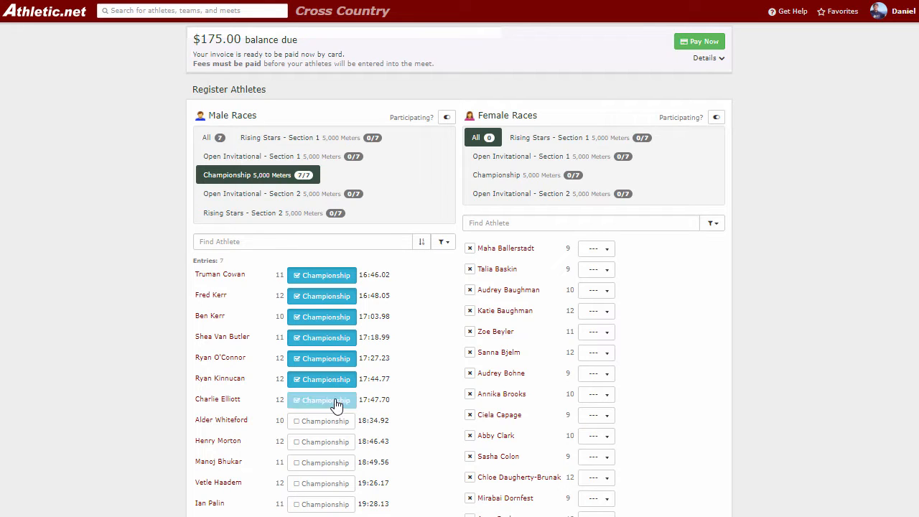
pyautogui.click(333, 400)
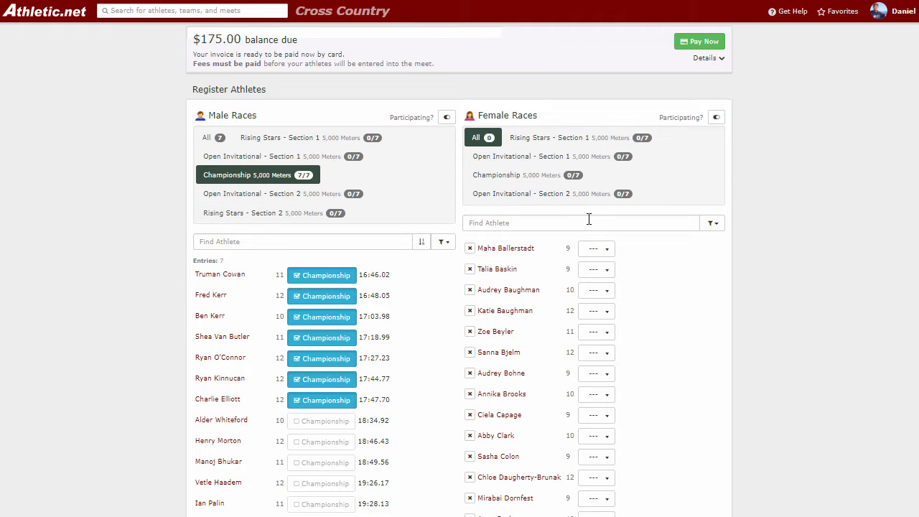
# Step: Put the first two girls in the Championship race via their race dropdowns
pyautogui.click(600, 255)
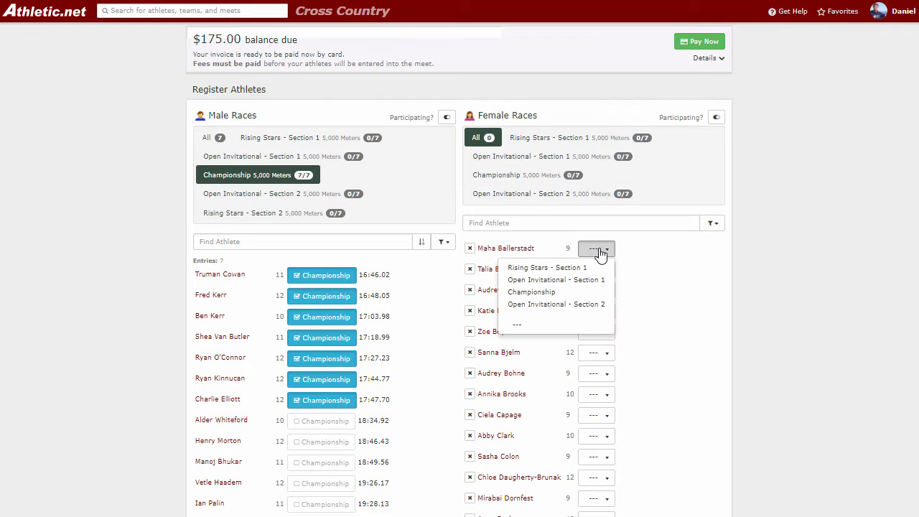
pyautogui.click(557, 291)
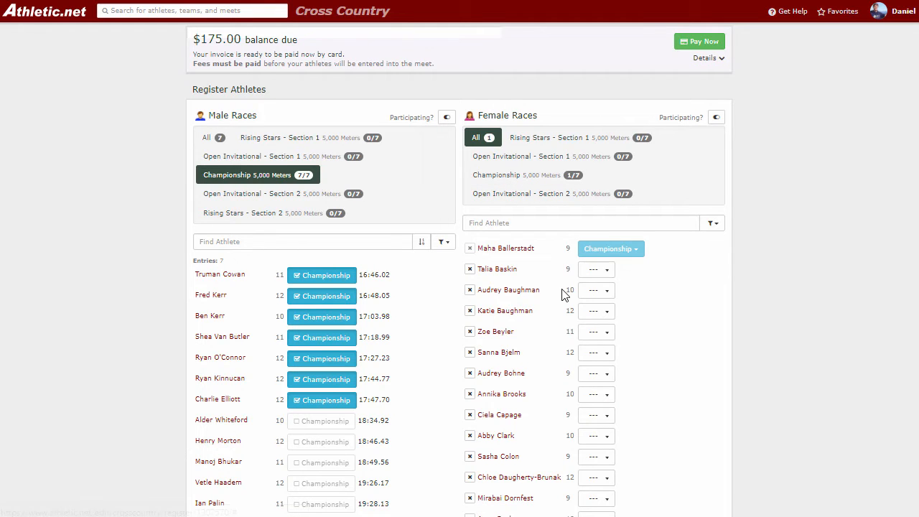
pyautogui.click(597, 270)
pyautogui.click(559, 314)
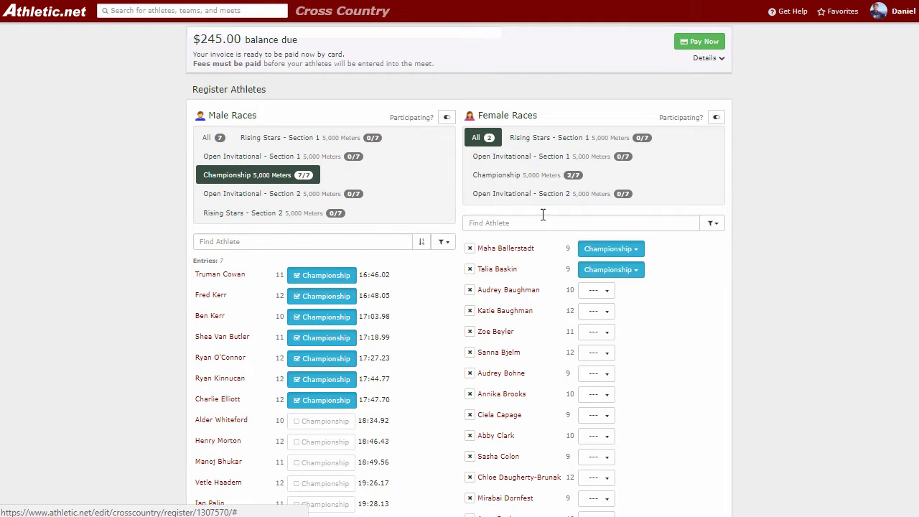
# Step: Enter five more girls (18:21.37 to 20:49.48) in the women's Championship race
pyautogui.click(518, 180)
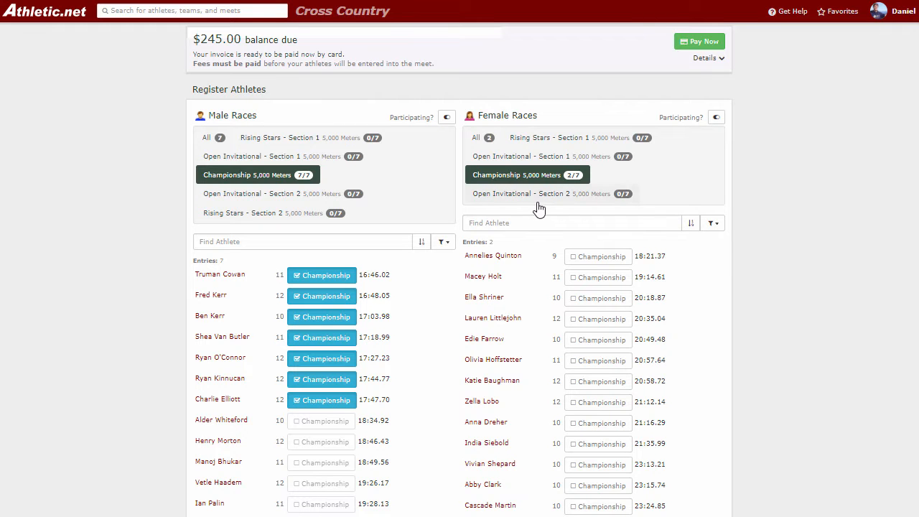
pyautogui.click(603, 258)
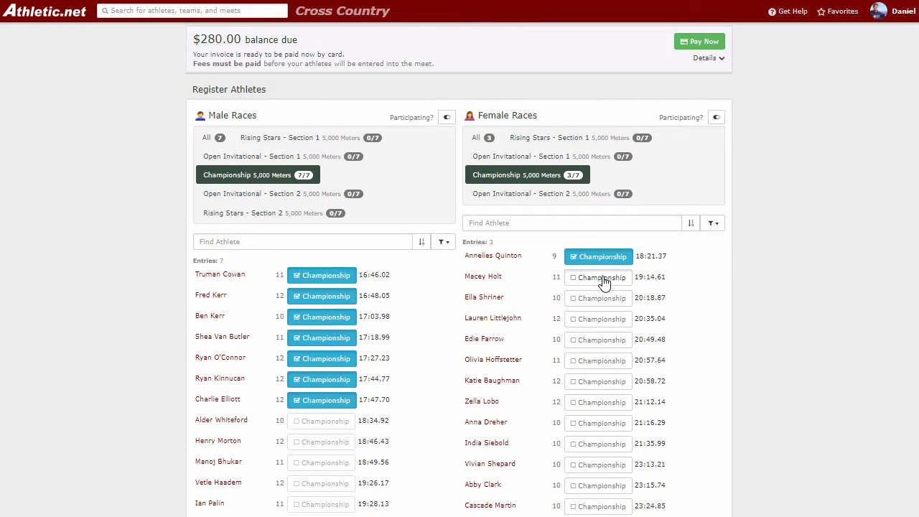
pyautogui.click(603, 277)
pyautogui.click(606, 298)
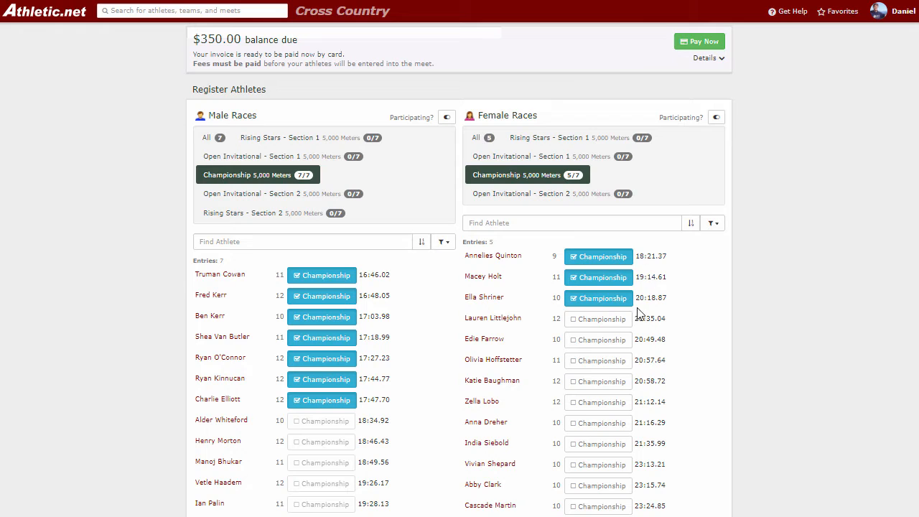
pyautogui.click(617, 320)
pyautogui.click(618, 343)
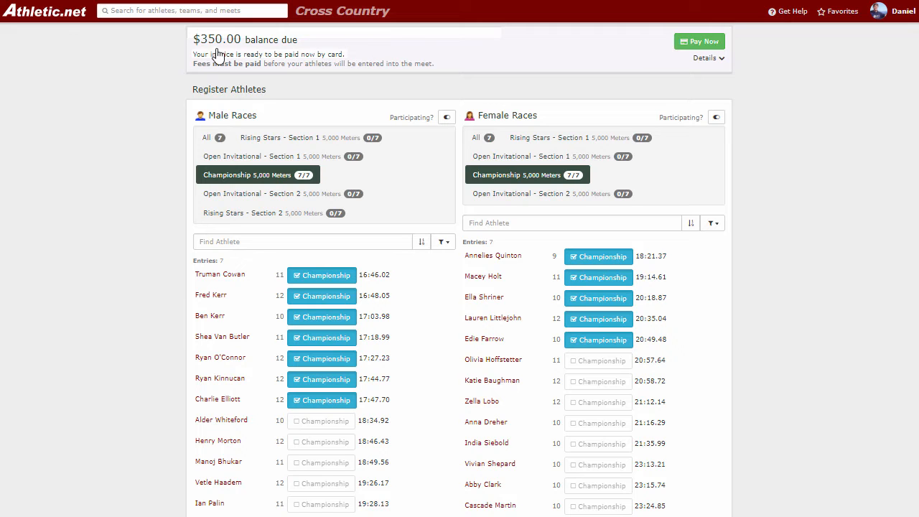
# Step: Review the entry fee breakdown, including Rising Stars fee rules and the Nov 1, 2017 late fee
pyautogui.click(397, 46)
pyautogui.click(399, 47)
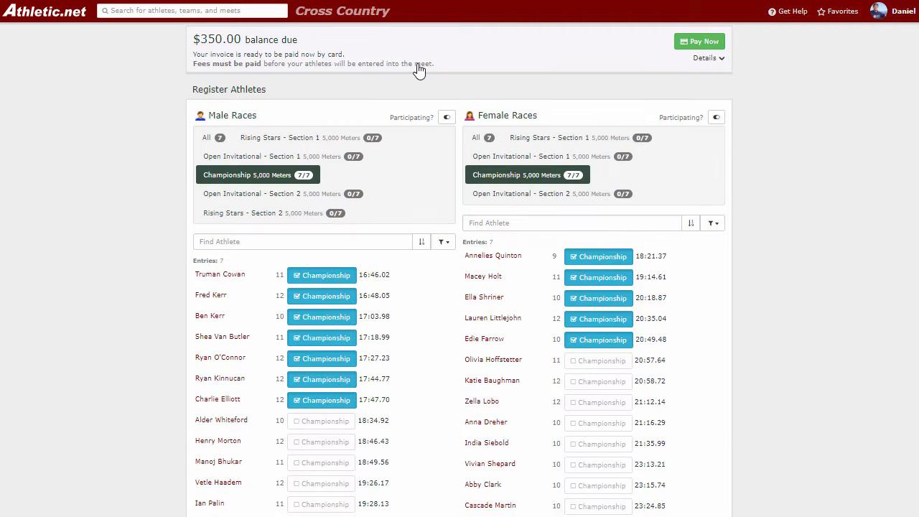
pyautogui.scroll(1, 419, 71)
pyautogui.click(438, 119)
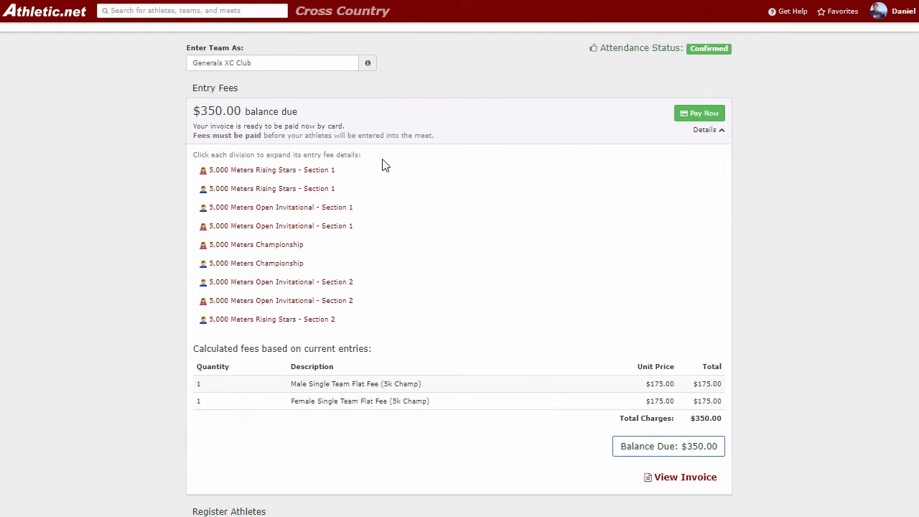
pyautogui.click(307, 172)
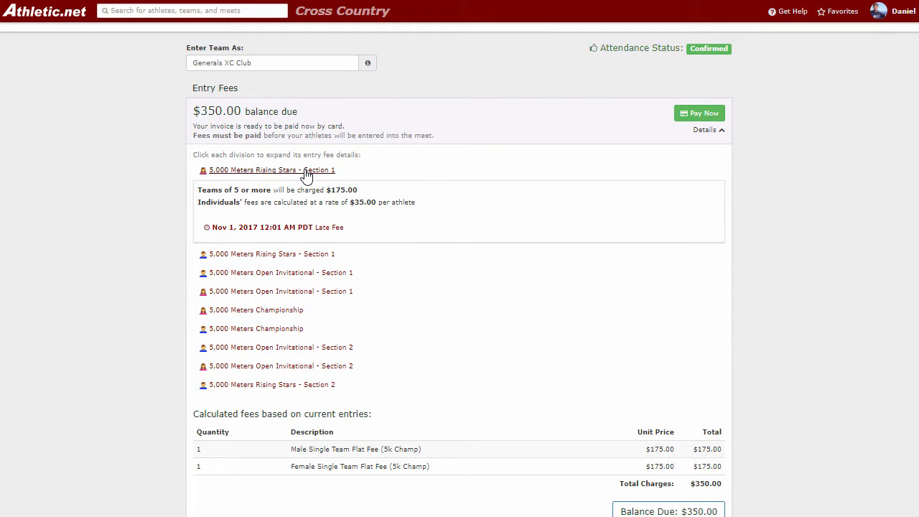
pyautogui.click(321, 229)
pyautogui.click(322, 230)
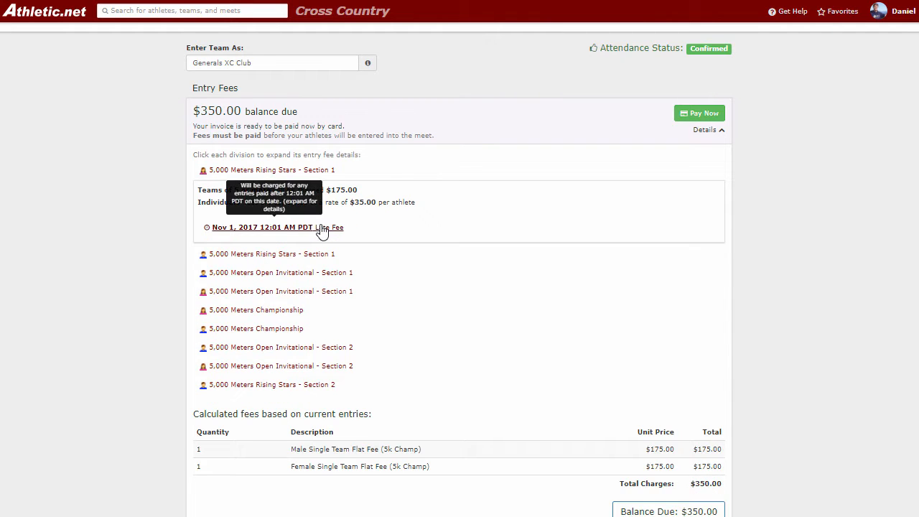
pyautogui.click(316, 172)
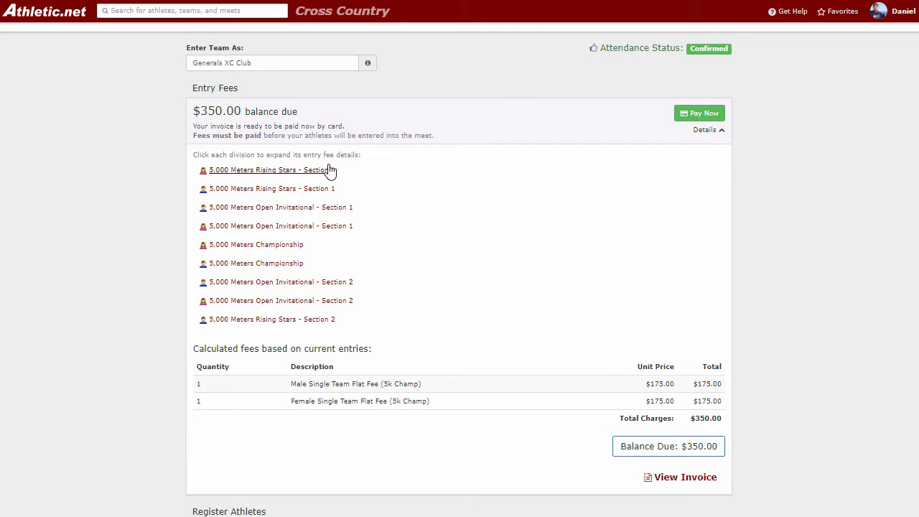
pyautogui.scroll(-2, 444, 200)
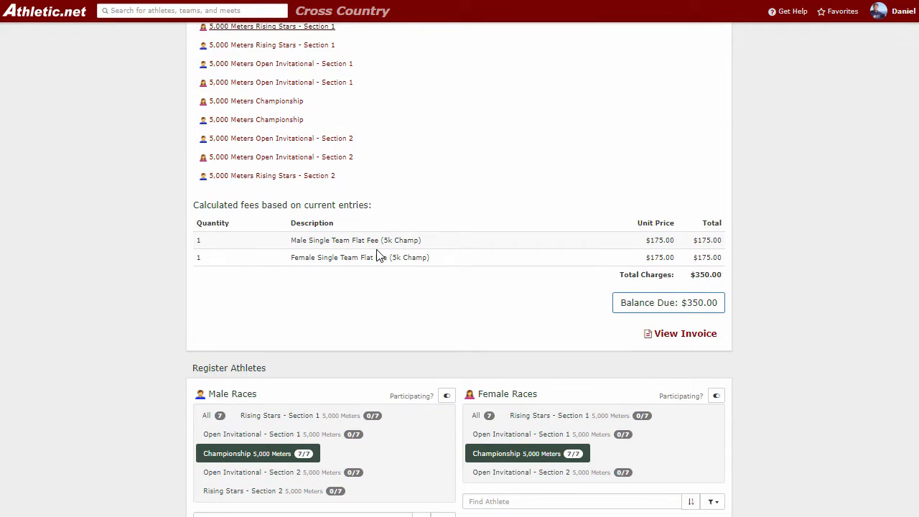
pyautogui.scroll(3, 558, 250)
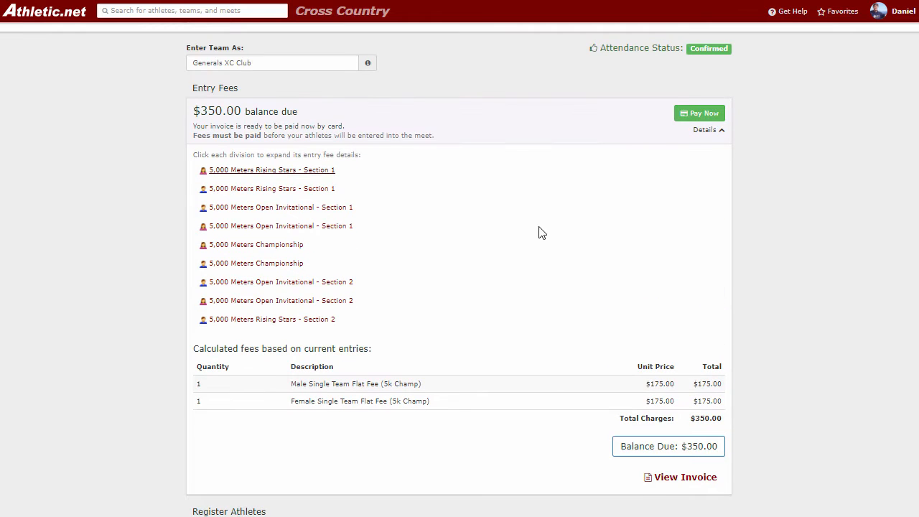
pyautogui.click(497, 115)
# Step: Enter the 20:58.72 to 21:35.99 girls in Open Invitational - Section 1
pyautogui.scroll(-1, 500, 201)
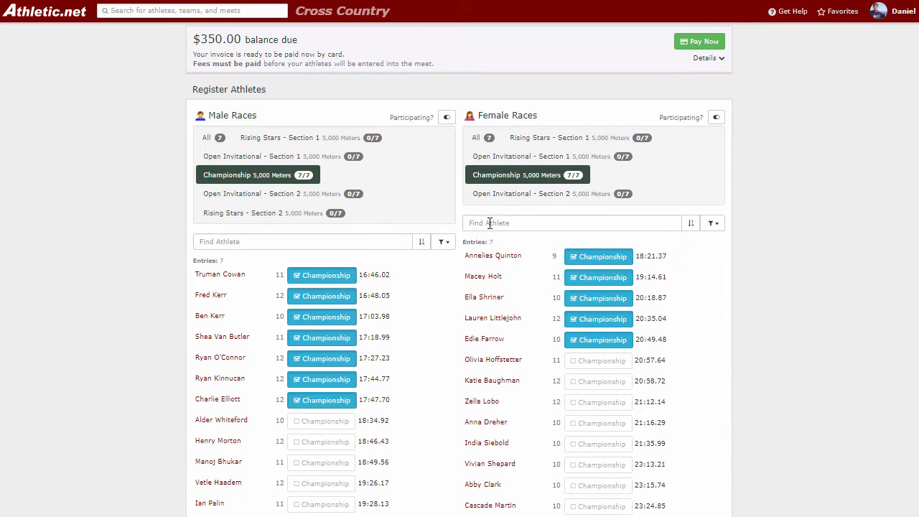
pyautogui.click(529, 158)
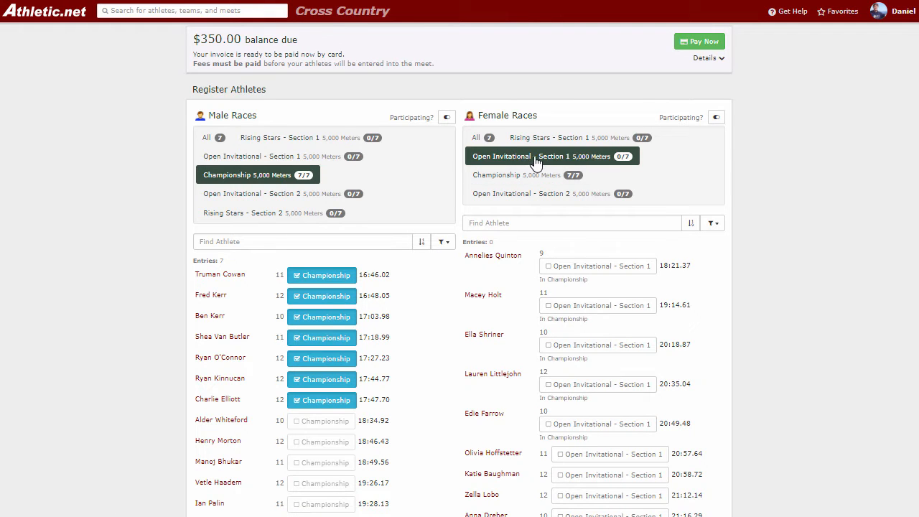
pyautogui.scroll(-3, 596, 208)
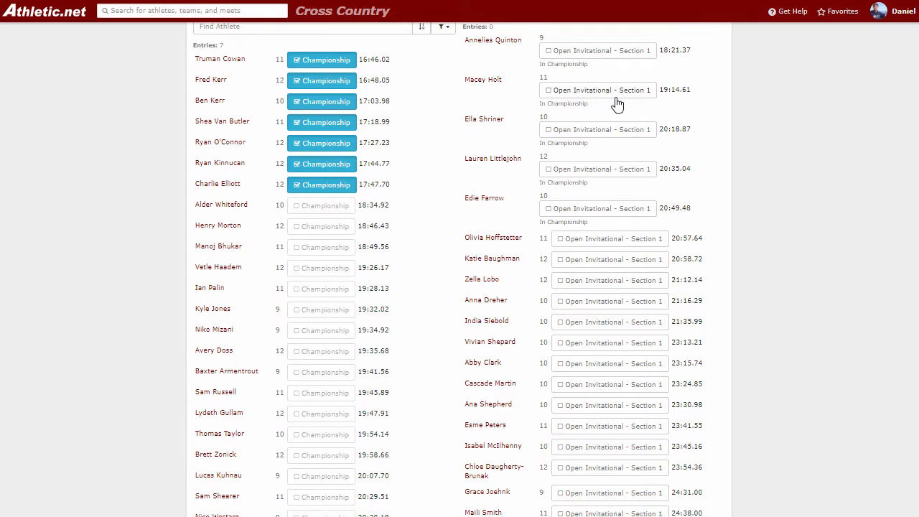
pyautogui.scroll(2, 617, 104)
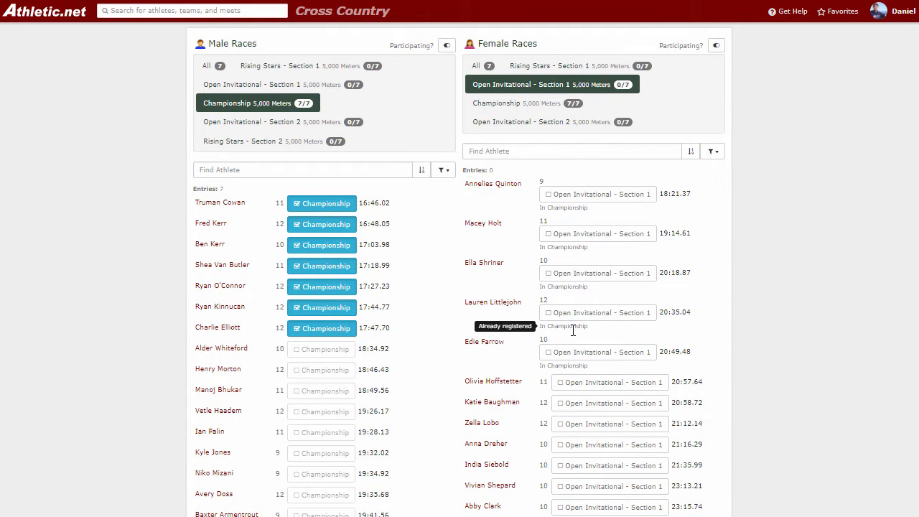
pyautogui.scroll(-2, 584, 326)
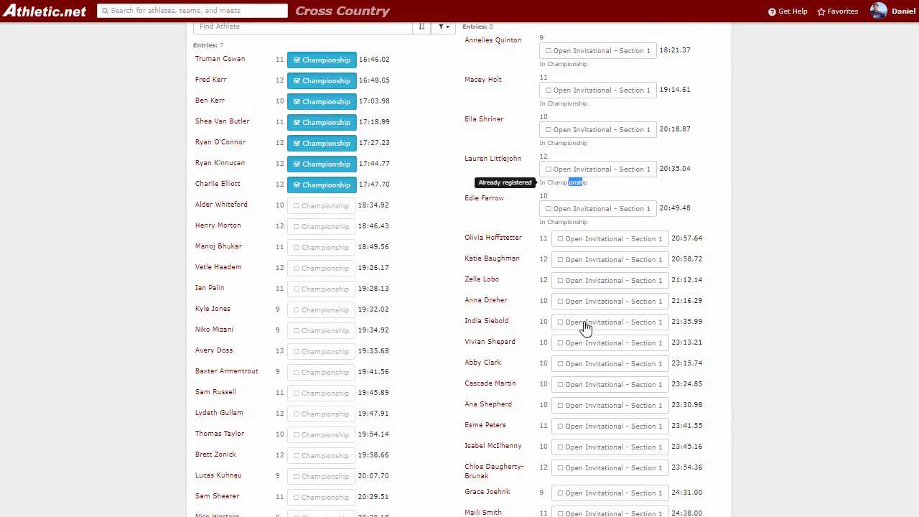
pyautogui.click(592, 259)
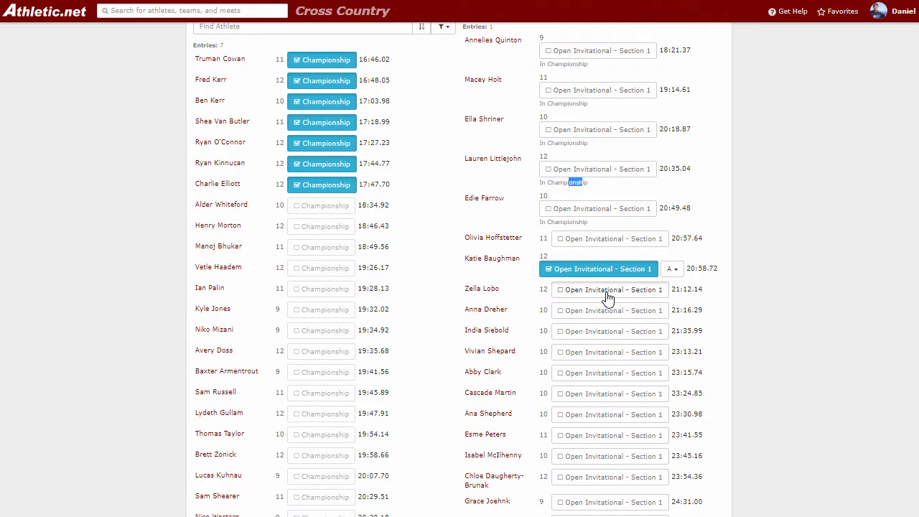
pyautogui.click(607, 292)
pyautogui.click(599, 325)
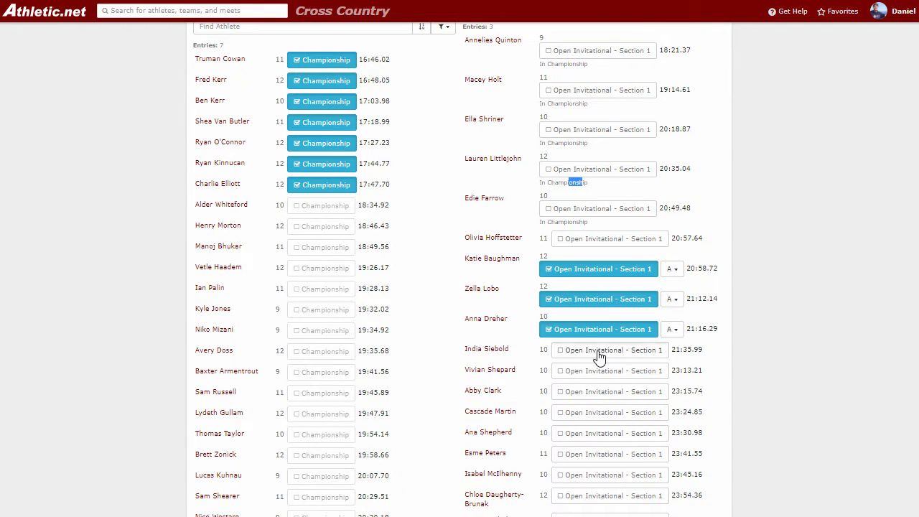
pyautogui.click(600, 358)
# Step: Enter six more girls (23:13.21 to 23:45.16), keeping the 23:30.98 runner on team B
pyautogui.scroll(-1, 673, 340)
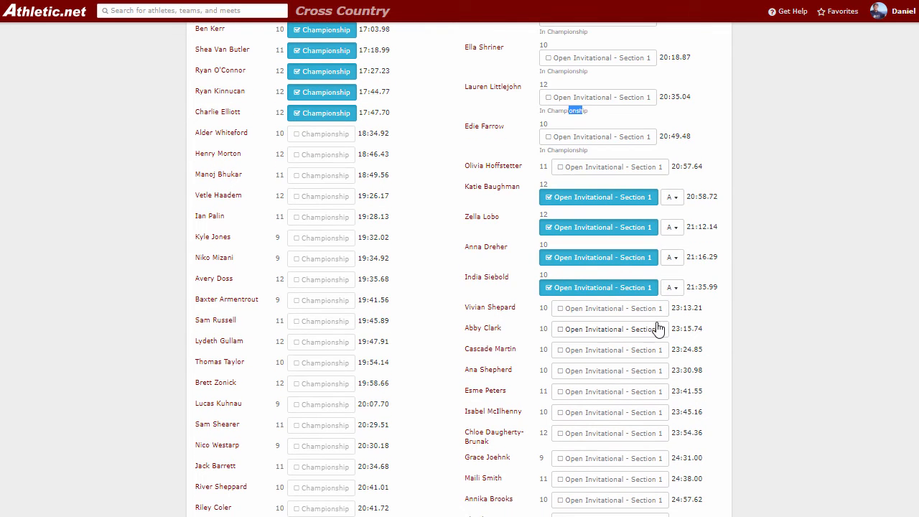
pyautogui.click(633, 316)
pyautogui.click(623, 344)
pyautogui.click(617, 370)
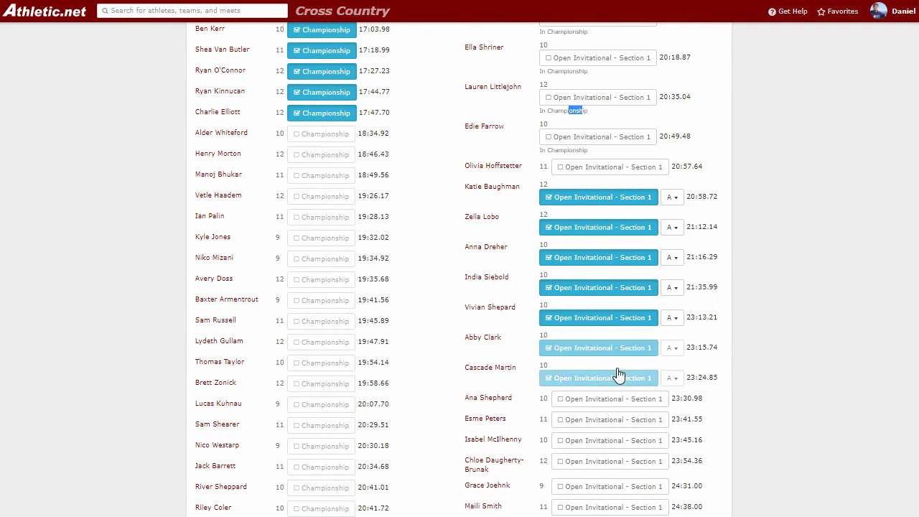
pyautogui.click(613, 403)
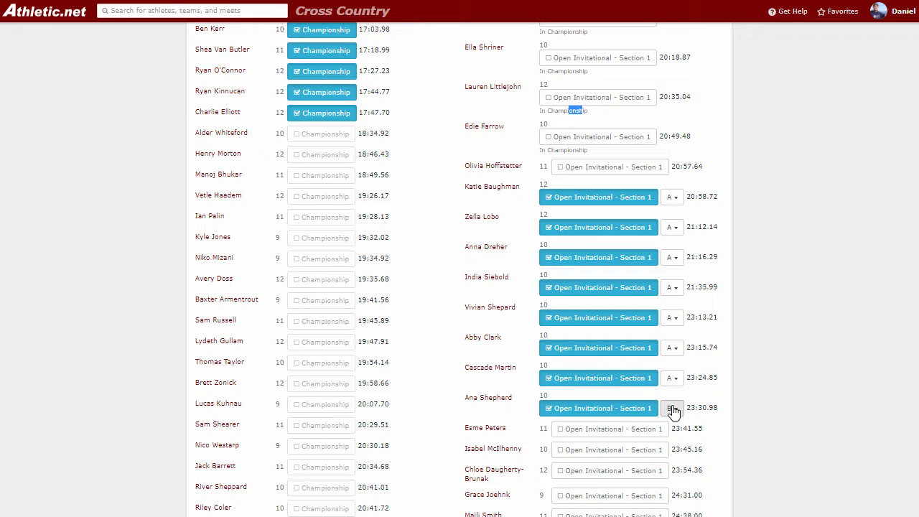
pyautogui.click(672, 408)
pyautogui.click(671, 407)
pyautogui.click(628, 434)
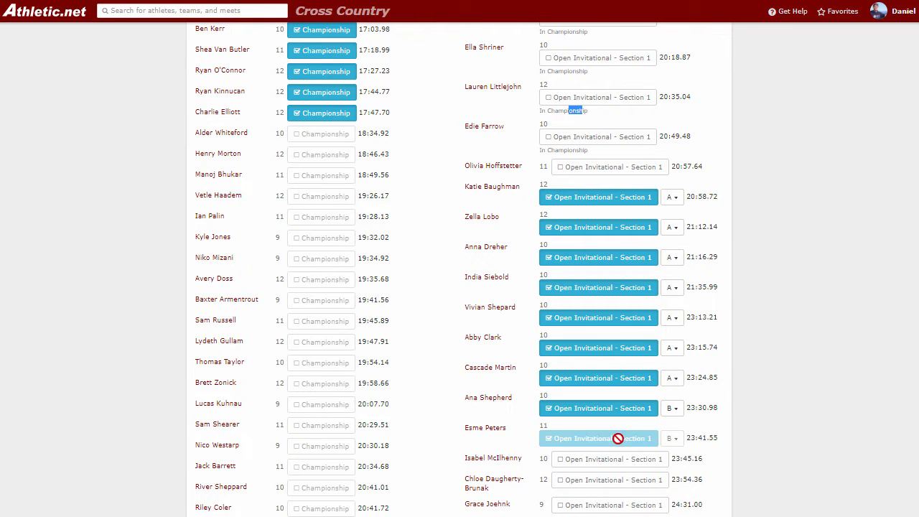
pyautogui.click(609, 461)
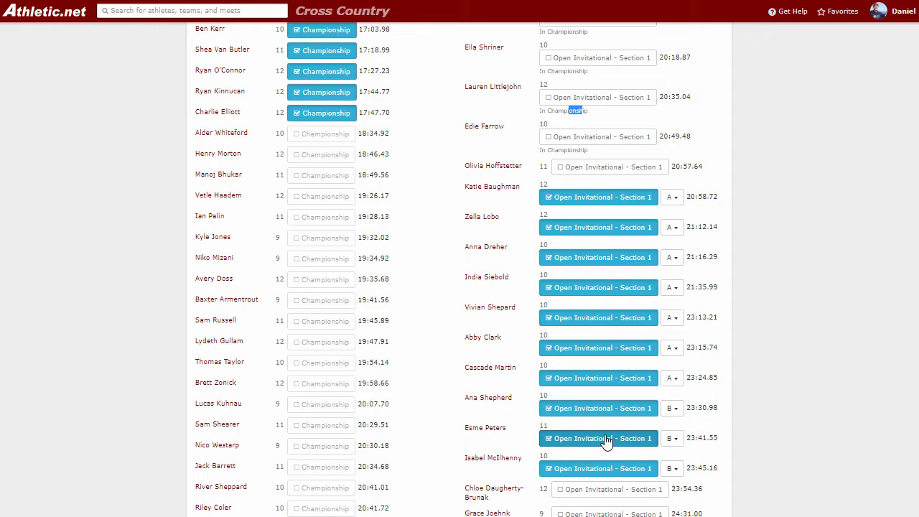
pyautogui.scroll(1, 584, 391)
pyautogui.scroll(5, 585, 384)
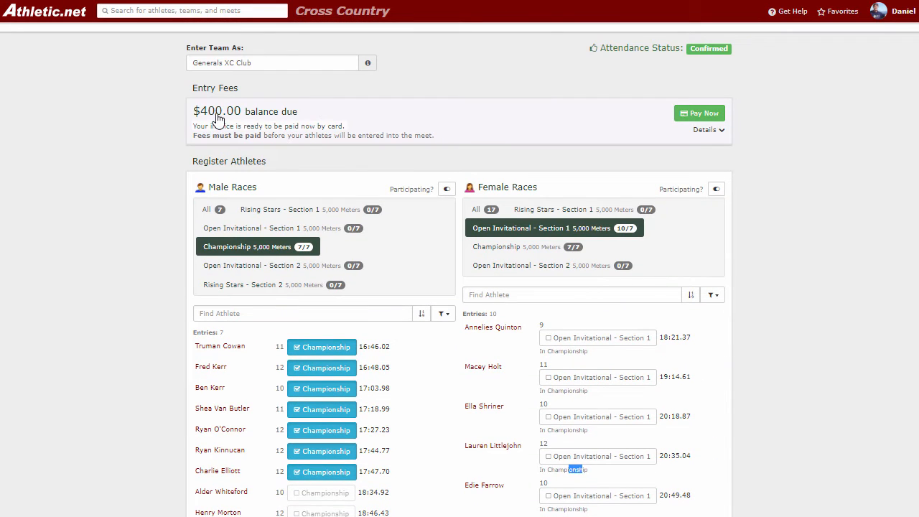
pyautogui.click(494, 119)
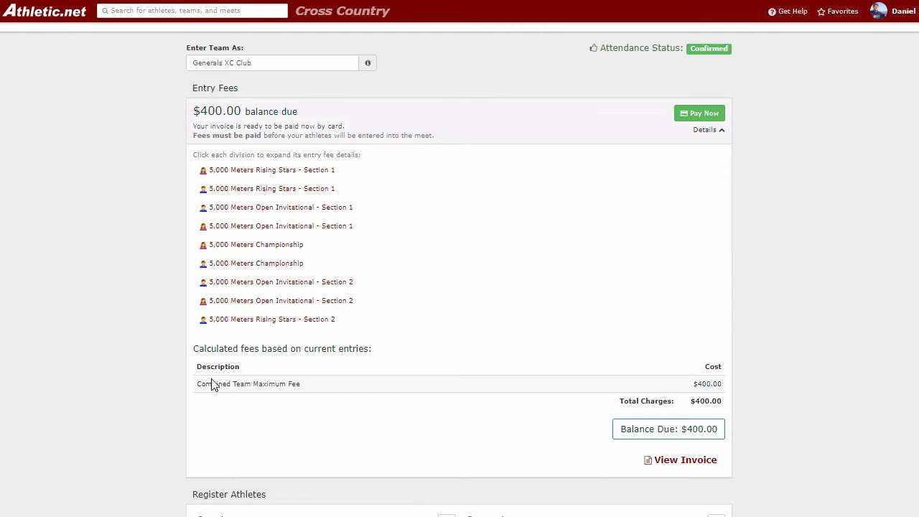
pyautogui.moveTo(211, 383); pyautogui.dragTo(272, 385)
pyautogui.click(272, 386)
pyautogui.click(494, 117)
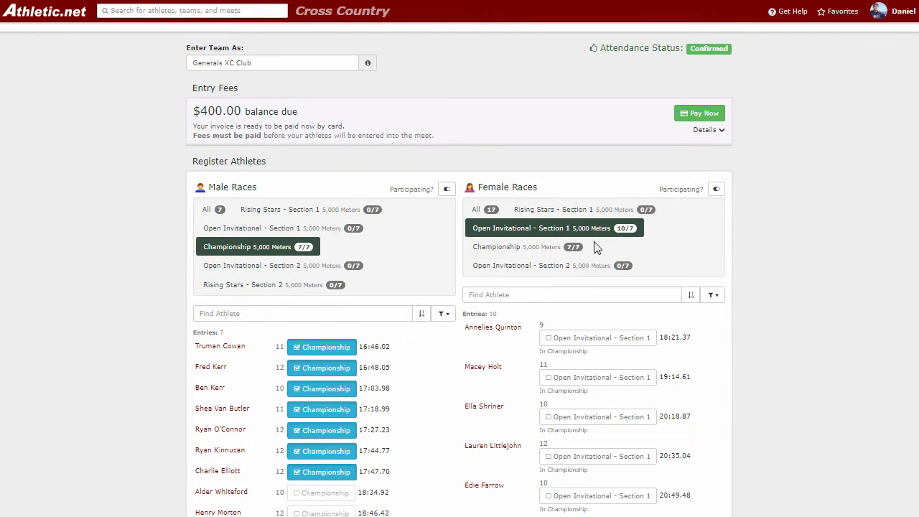
# Step: Switch the 23:24.85 girl to team B and the 23:41.55 girl to team A
pyautogui.scroll(-7, 797, 269)
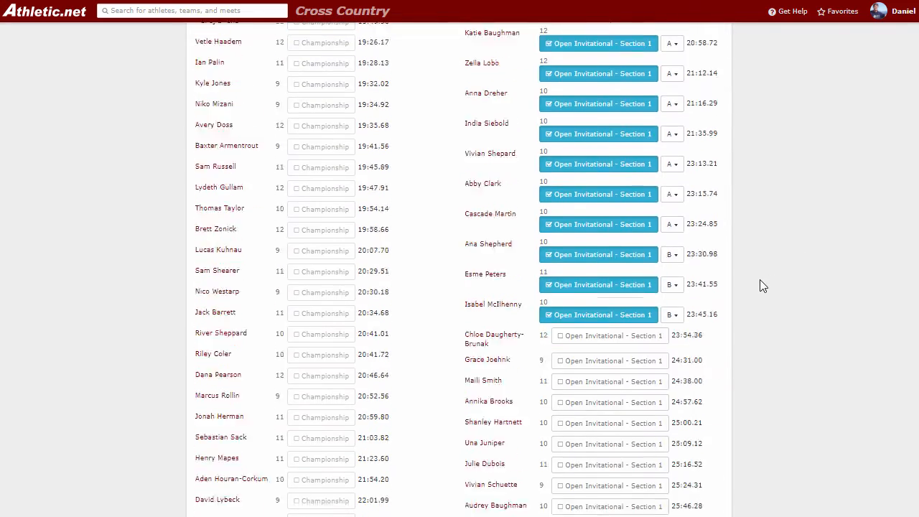
pyautogui.scroll(-10, 760, 282)
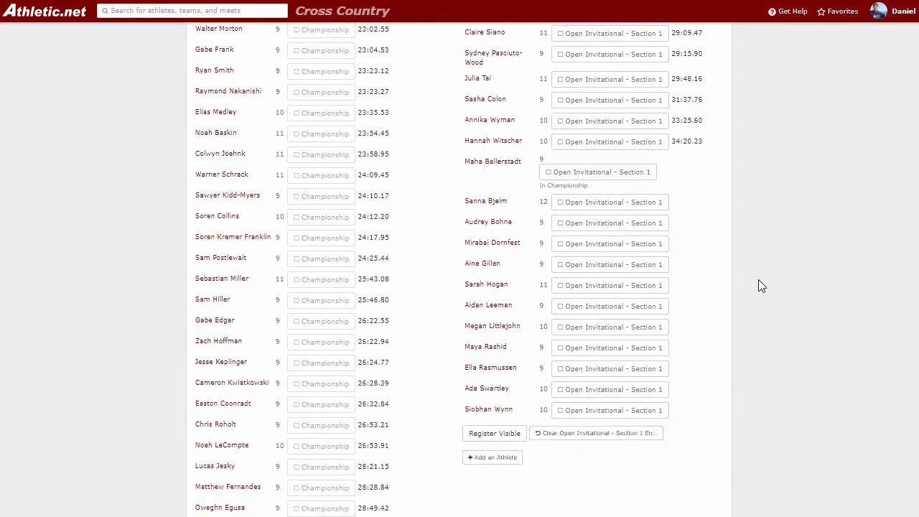
pyautogui.scroll(-4, 761, 286)
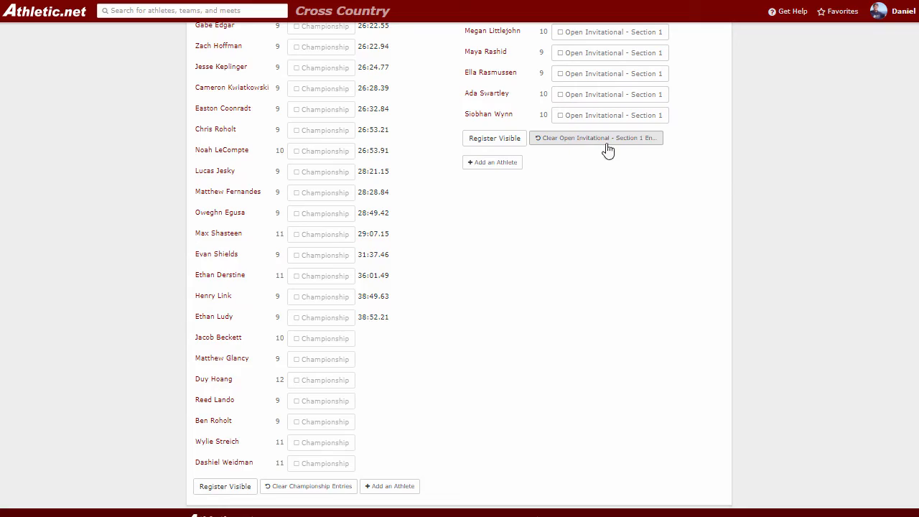
pyautogui.scroll(7, 728, 174)
pyautogui.scroll(8, 730, 177)
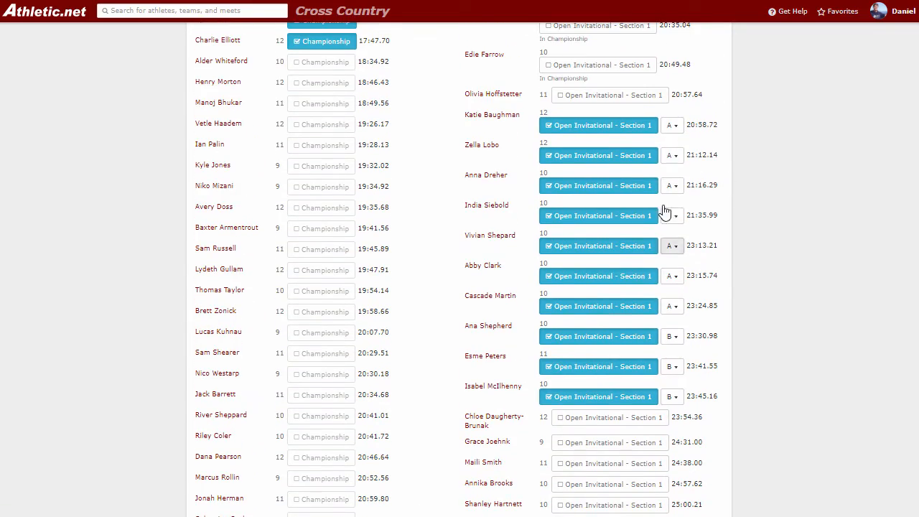
pyautogui.click(675, 308)
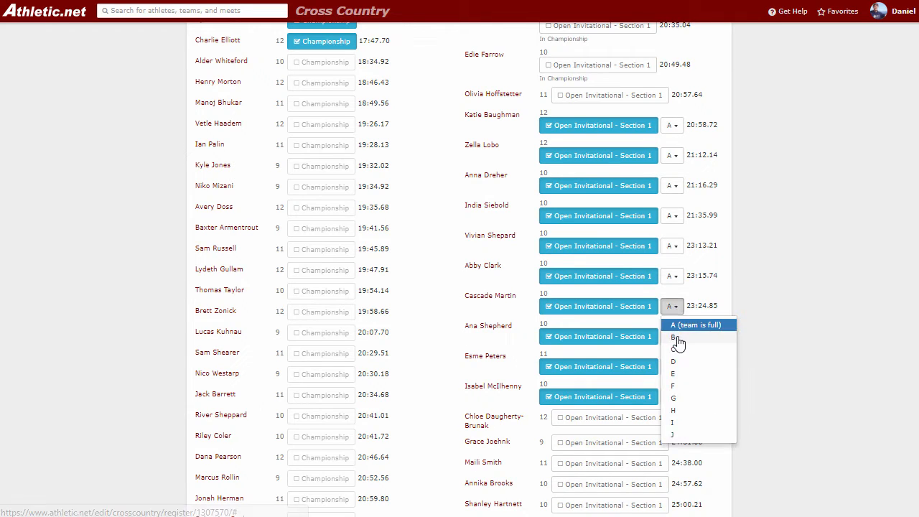
pyautogui.click(679, 342)
pyautogui.click(673, 366)
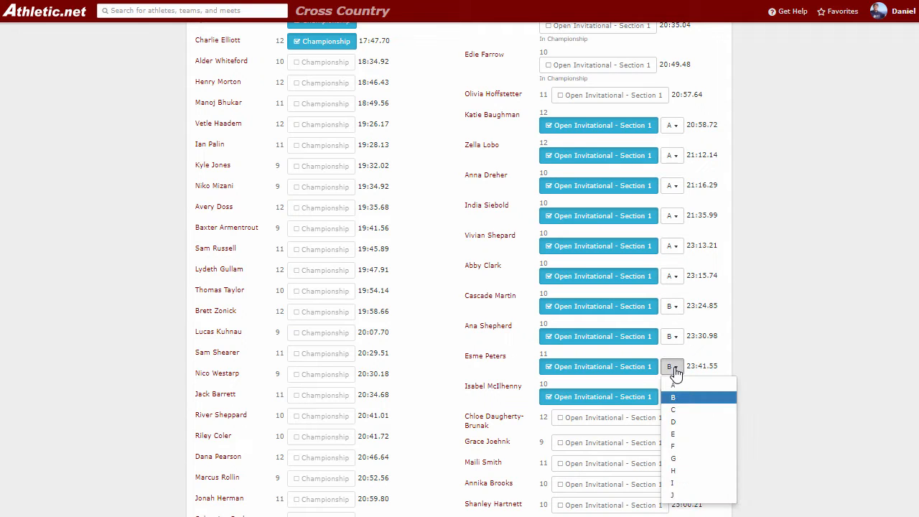
pyautogui.click(681, 389)
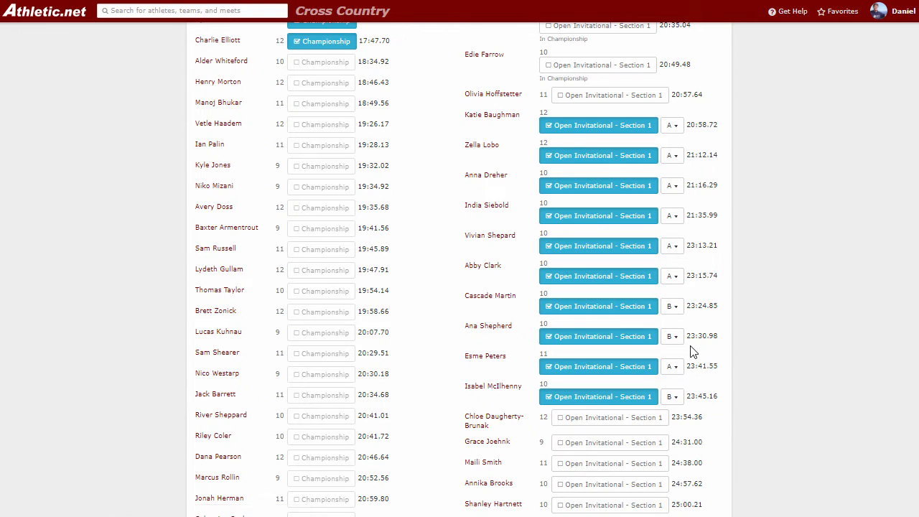
pyautogui.scroll(-15, 759, 329)
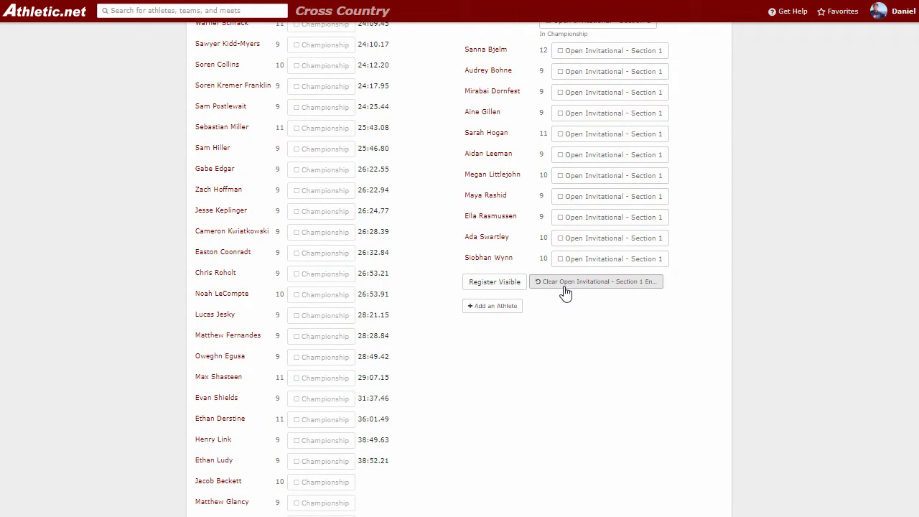
# Step: Clear all girls' entries from Open Invitational - Section 1
pyautogui.click(567, 283)
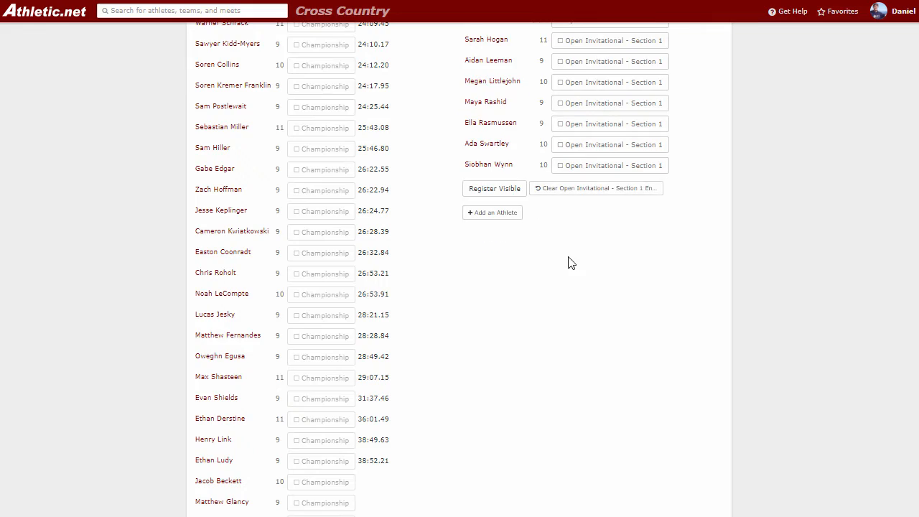
pyautogui.scroll(15, 579, 270)
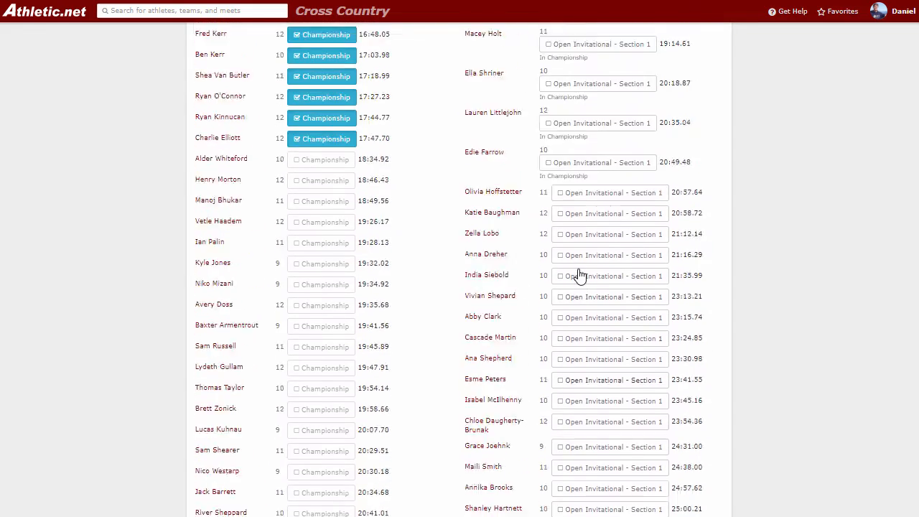
pyautogui.scroll(1, 567, 265)
# Step: List all female and male athletes and clear every remaining race entry
pyautogui.click(476, 209)
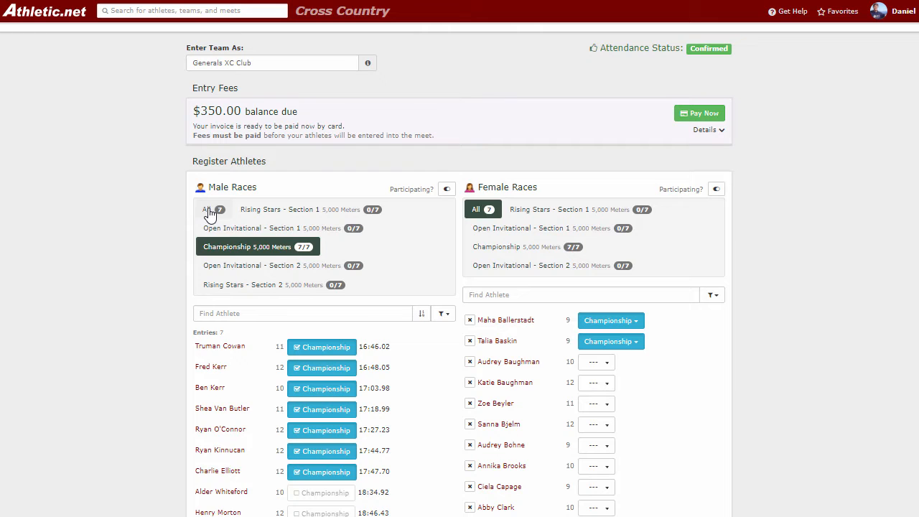
pyautogui.click(208, 209)
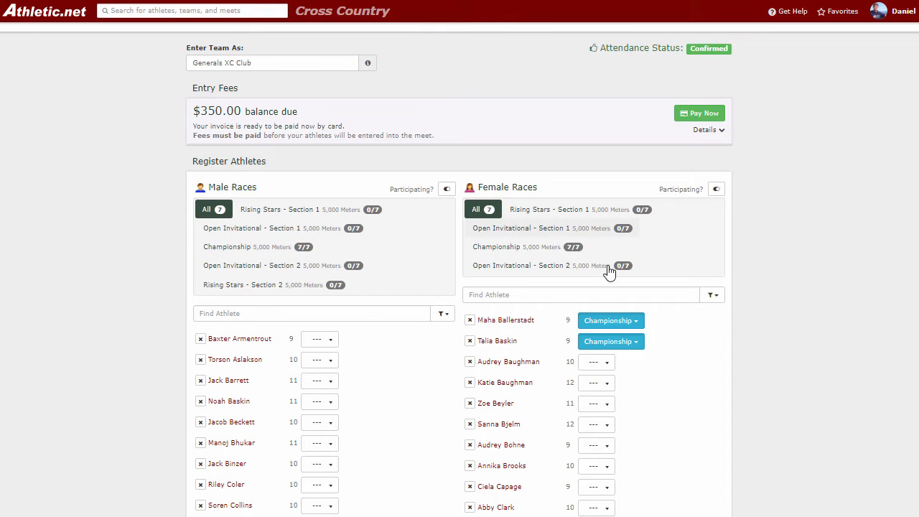
pyautogui.scroll(-18, 695, 290)
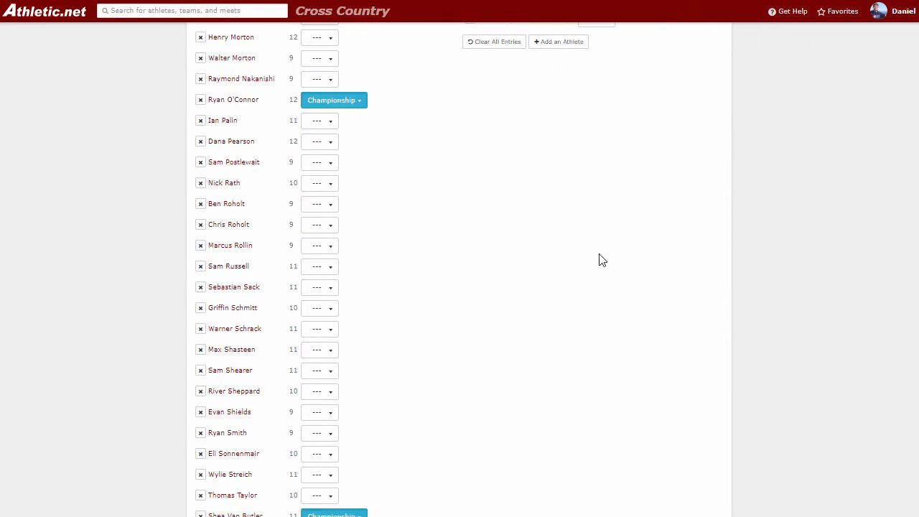
pyautogui.scroll(1, 602, 260)
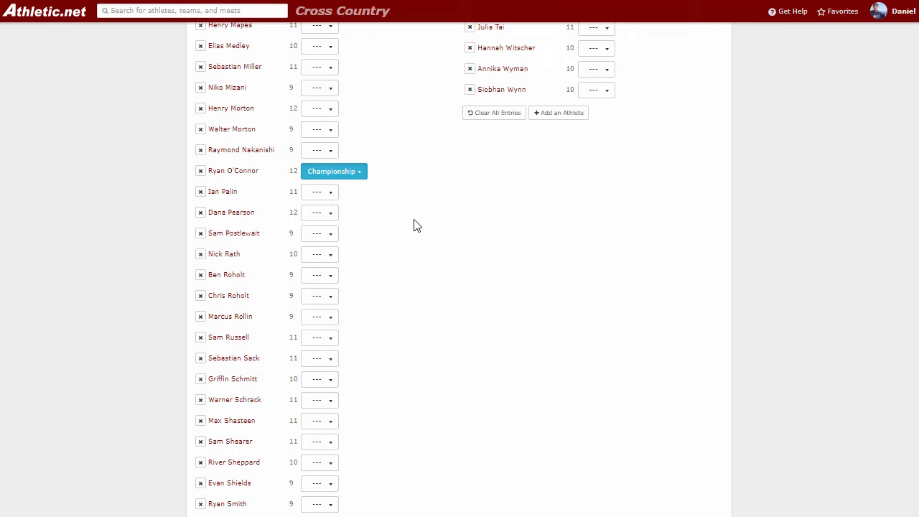
pyautogui.scroll(-4, 416, 225)
pyautogui.click(222, 396)
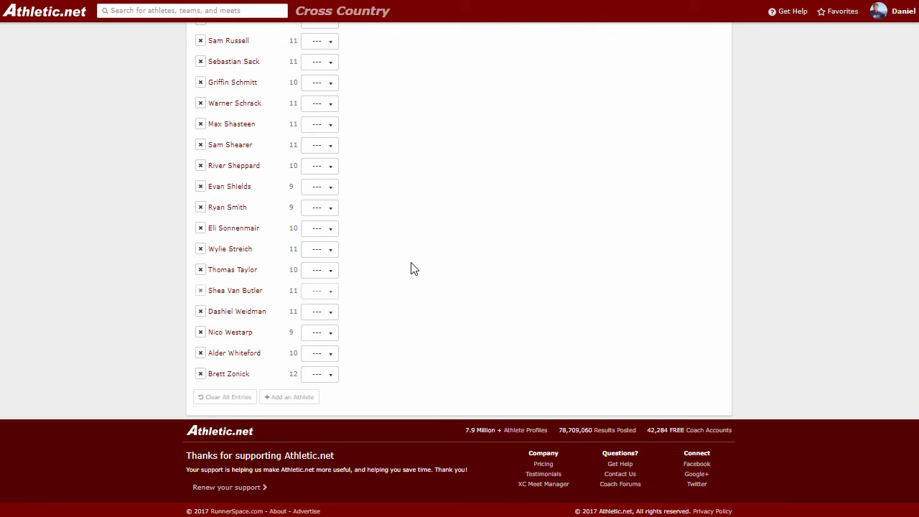
pyautogui.scroll(15, 412, 268)
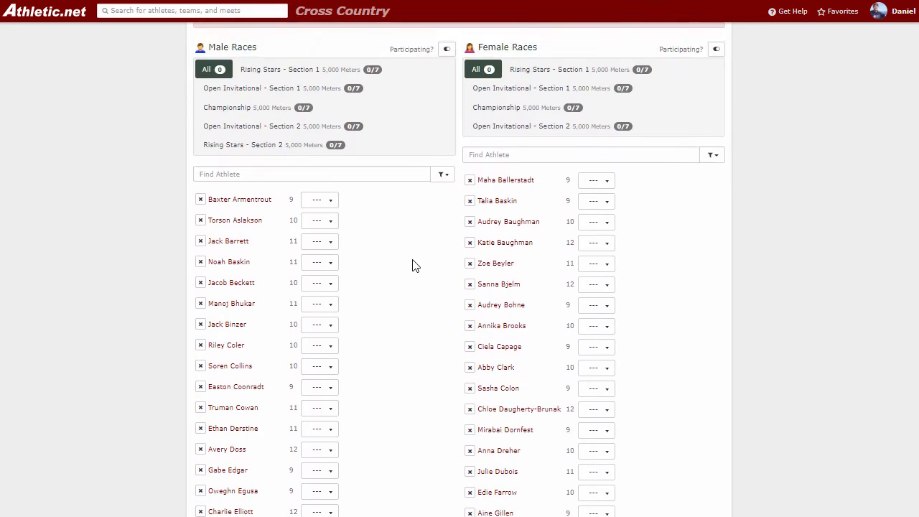
pyautogui.scroll(3, 412, 265)
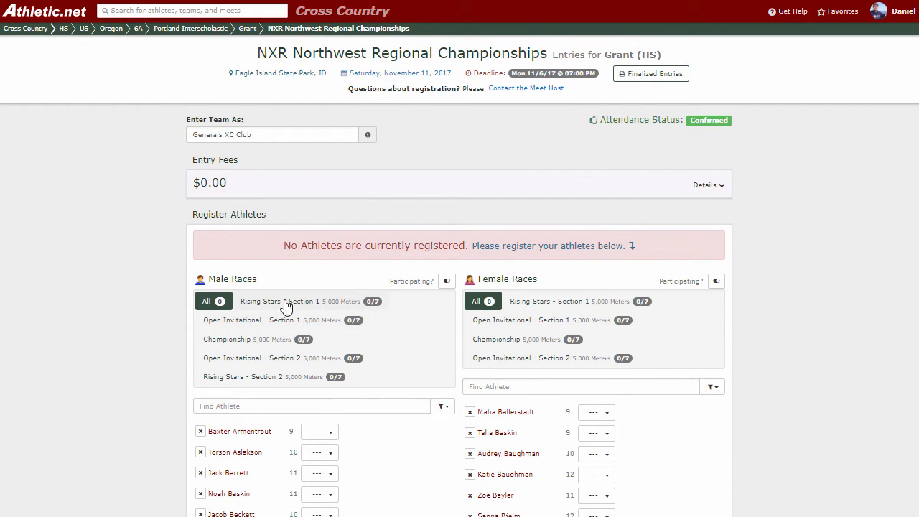
# Step: Enter two boys in the boys' Championship race and start paying the $70.00 balance
pyautogui.click(286, 351)
pyautogui.click(326, 440)
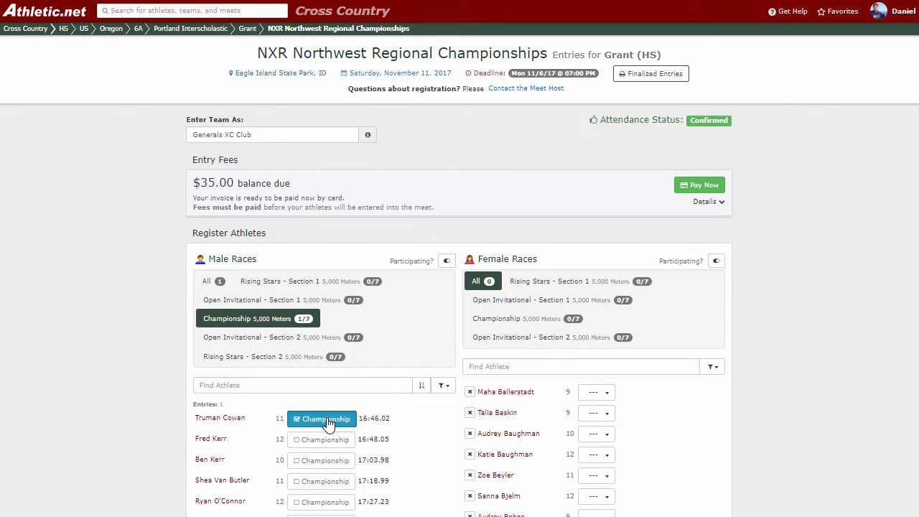
pyautogui.click(328, 444)
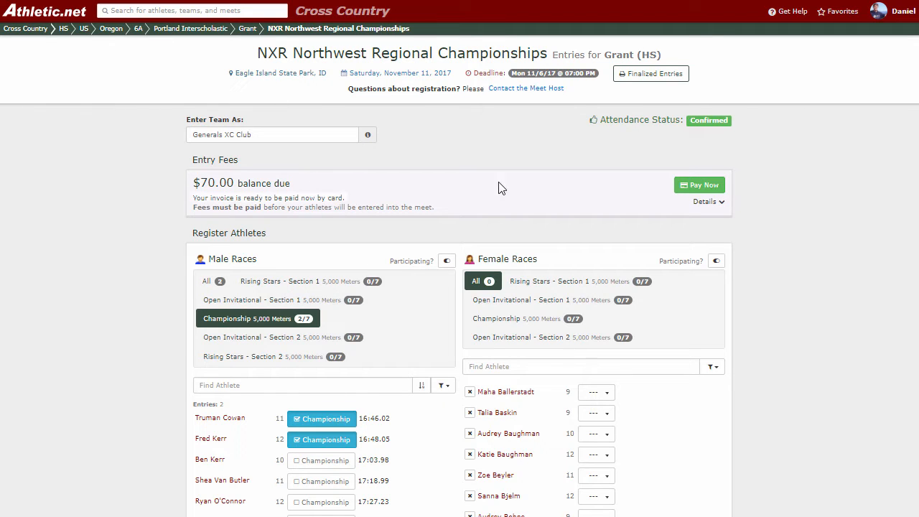
pyautogui.click(701, 188)
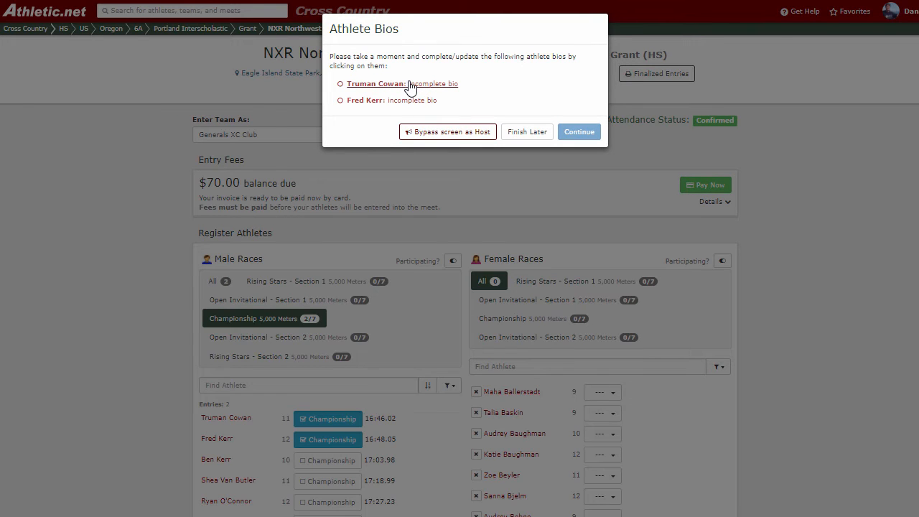
# Step: Open the first boy's bio, discard the unsaved edits, and postpone the athlete bios
pyautogui.click(410, 85)
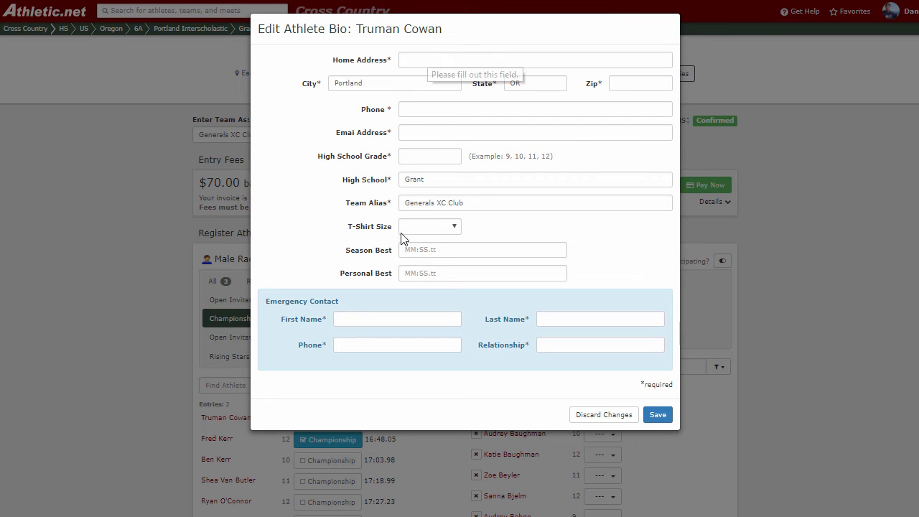
pyautogui.click(370, 319)
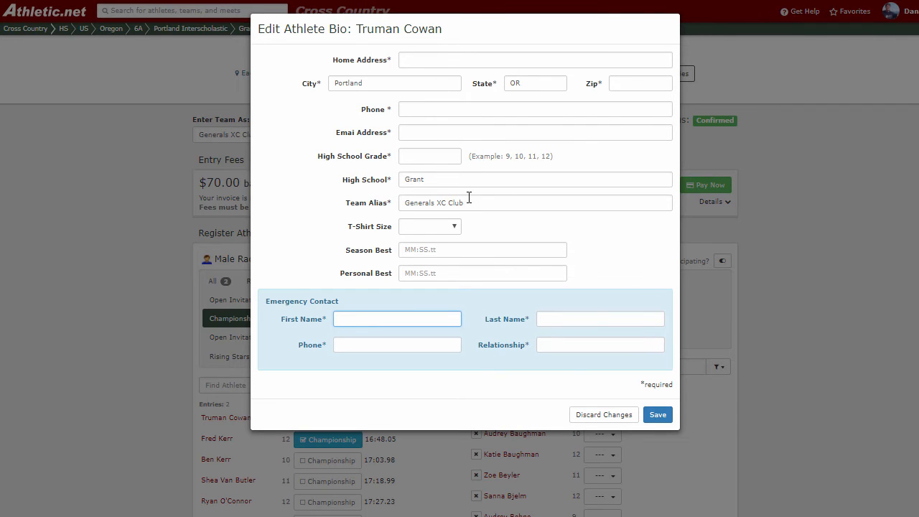
pyautogui.moveTo(470, 202); pyautogui.dragTo(404, 208)
pyautogui.click(409, 201)
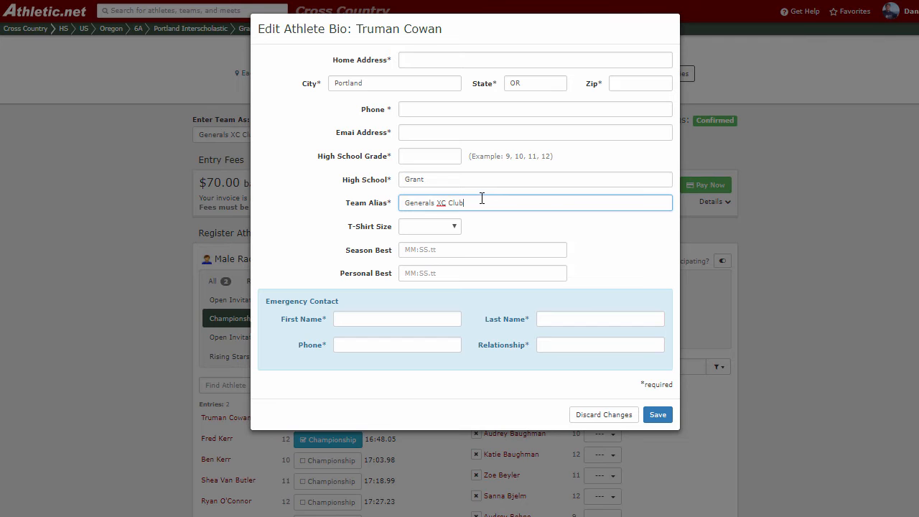
pyautogui.click(594, 414)
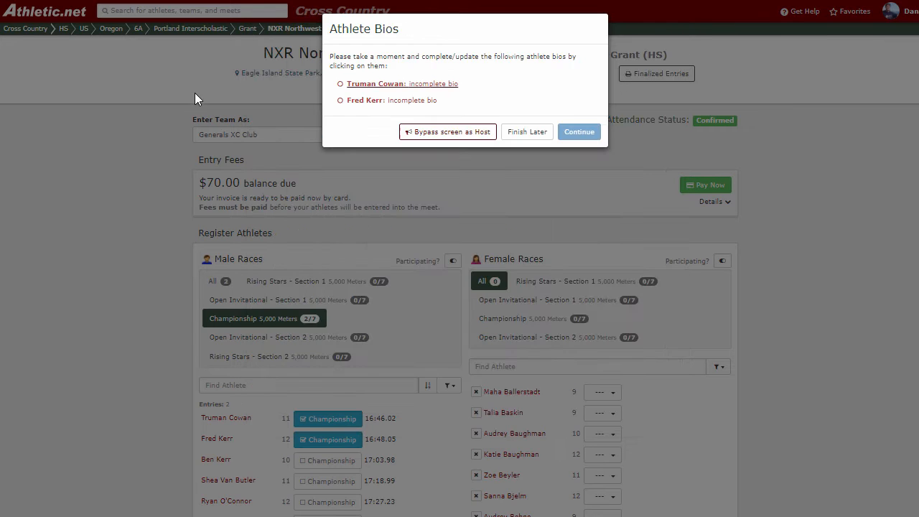
pyautogui.click(518, 133)
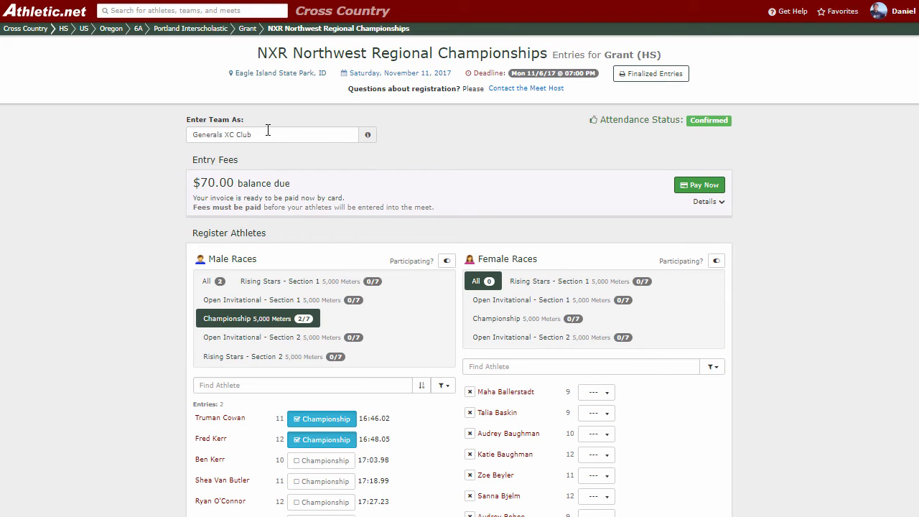
pyautogui.moveTo(266, 131); pyautogui.dragTo(199, 133)
pyautogui.click(374, 164)
pyautogui.click(692, 186)
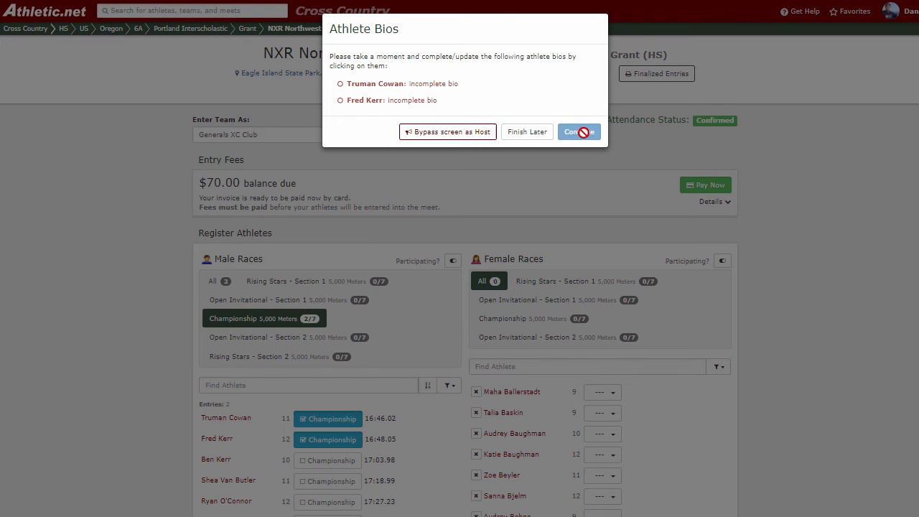
pyautogui.click(465, 133)
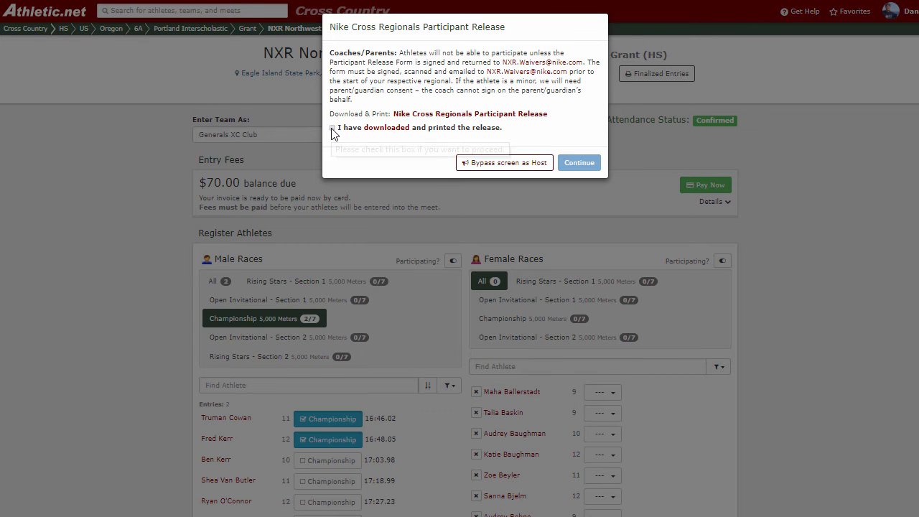
pyautogui.click(510, 165)
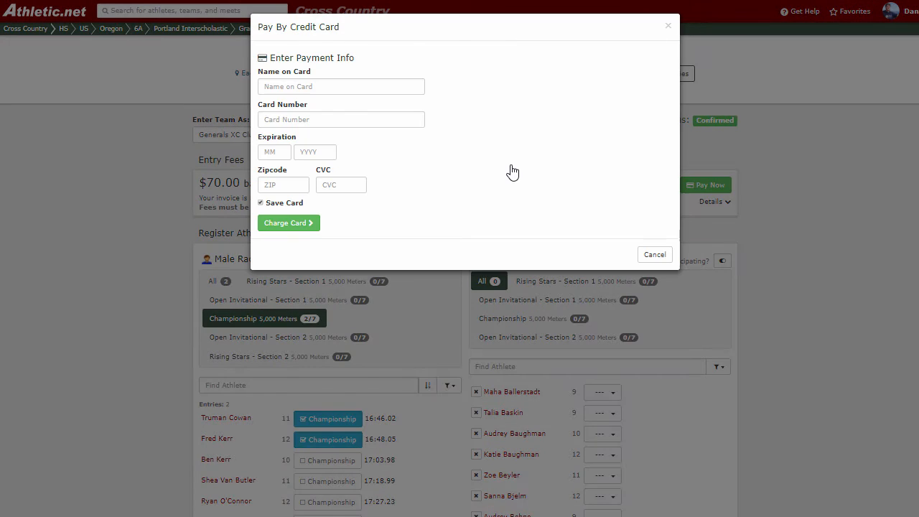
pyautogui.click(375, 85)
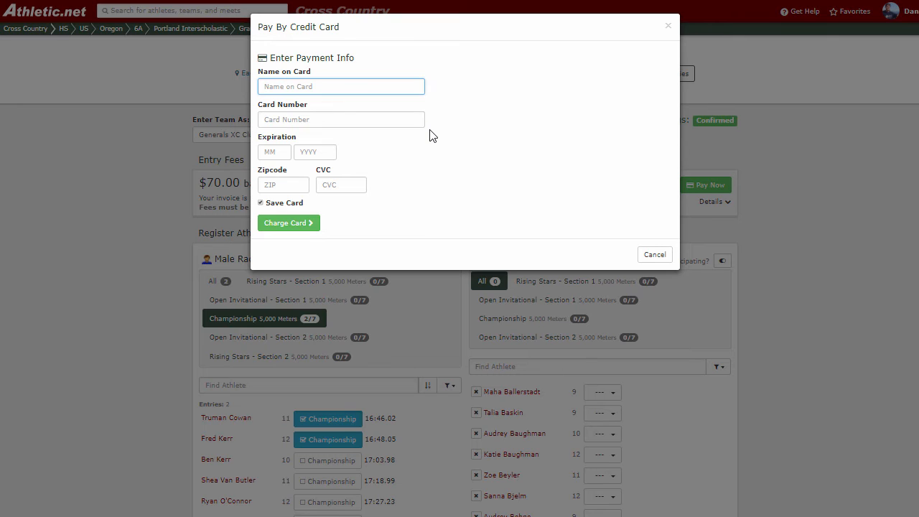
pyautogui.click(655, 257)
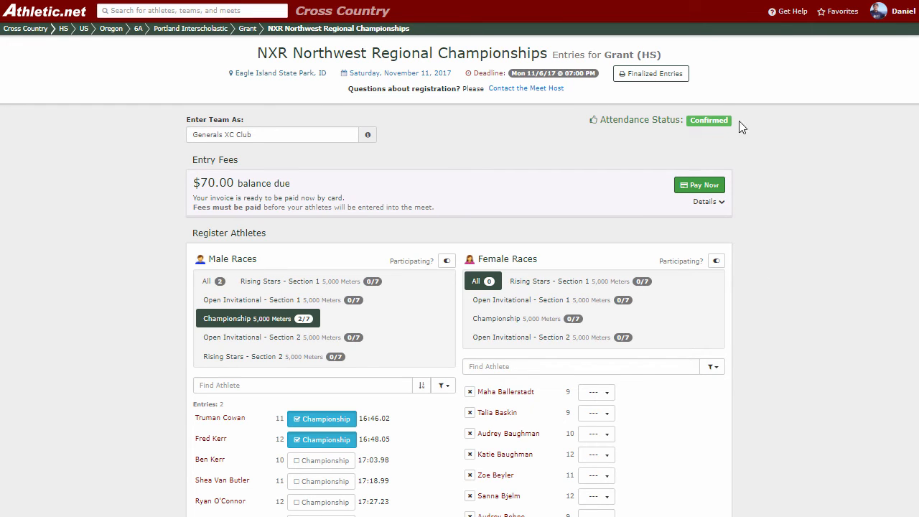
# Step: Enter five more boys in Championship, removing one mistaken entry, to fill it 7/7
pyautogui.scroll(-1, 531, 225)
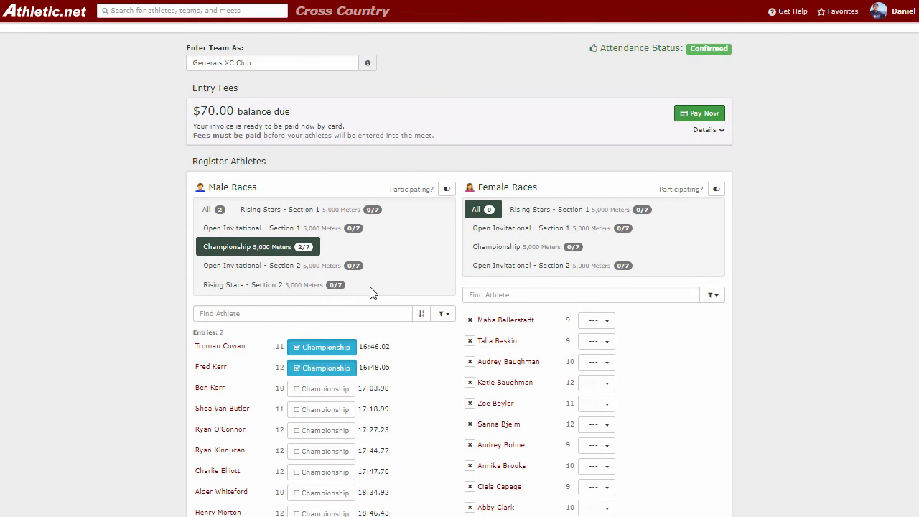
pyautogui.scroll(-1, 383, 291)
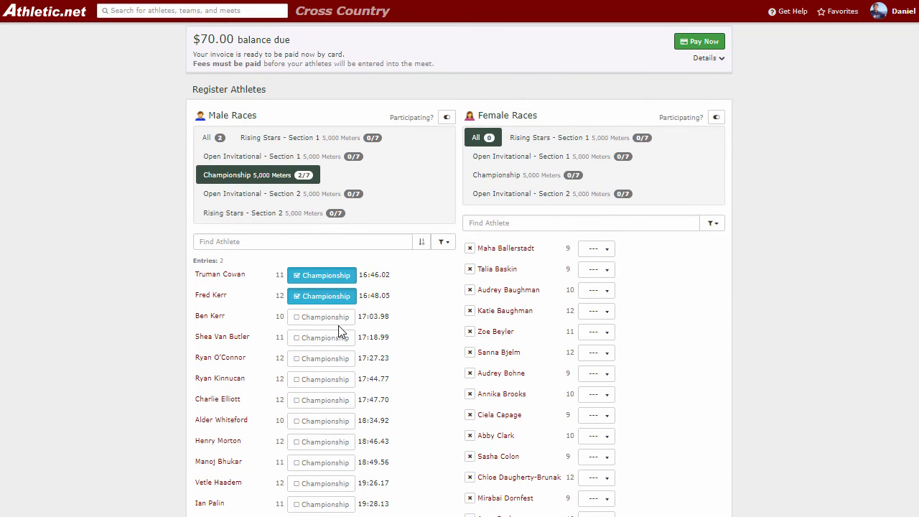
pyautogui.click(337, 317)
pyautogui.click(330, 340)
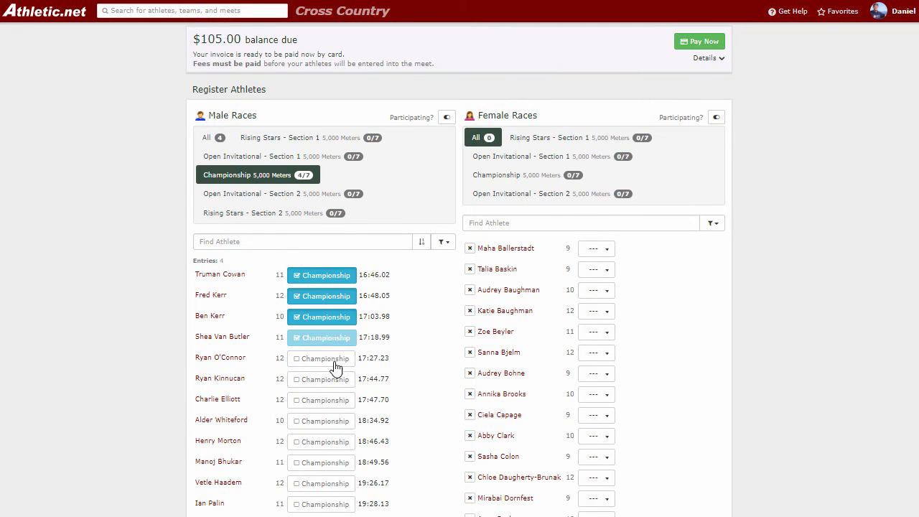
pyautogui.click(336, 359)
pyautogui.click(340, 388)
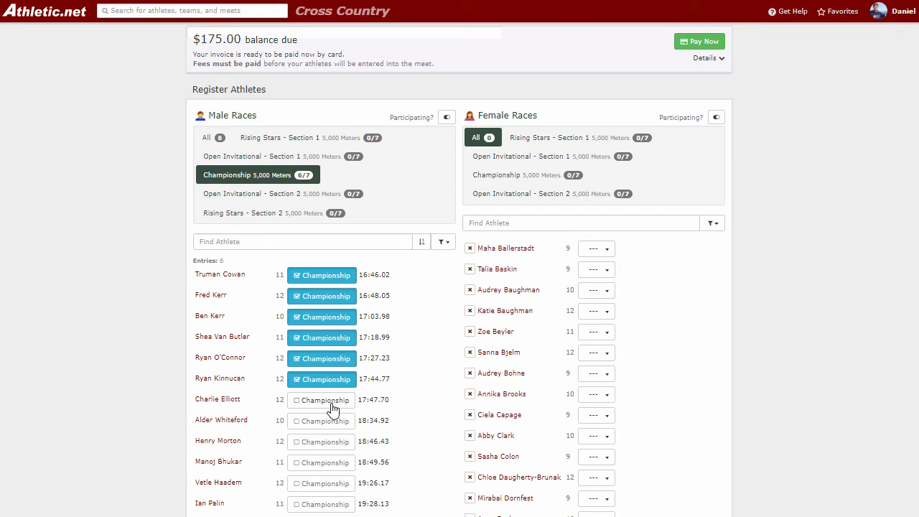
pyautogui.click(332, 403)
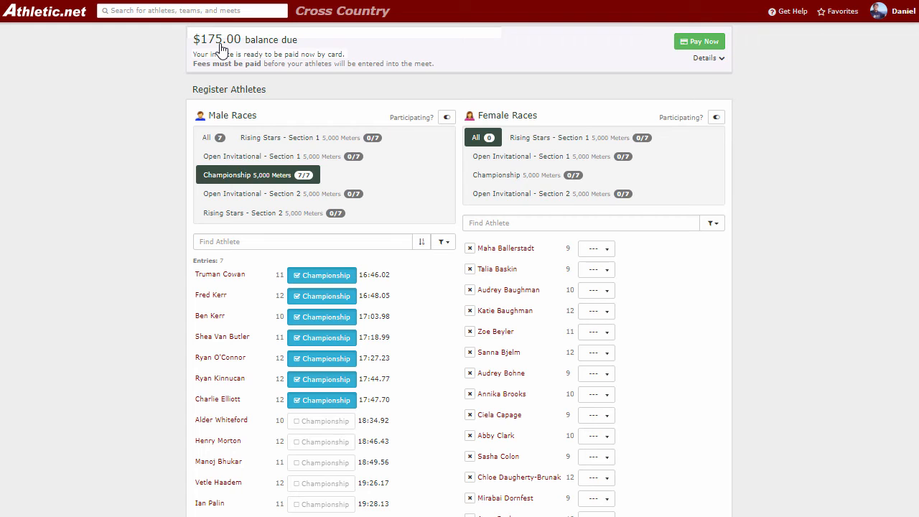
pyautogui.click(322, 341)
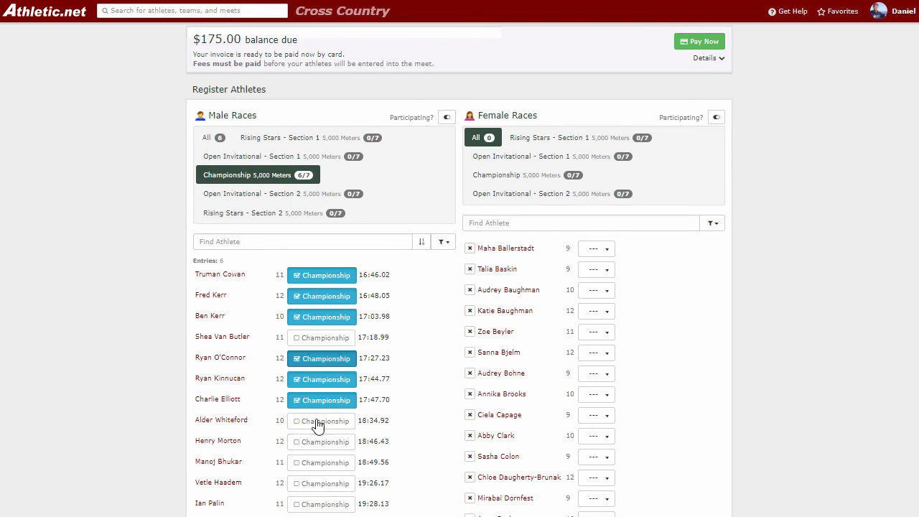
pyautogui.click(323, 463)
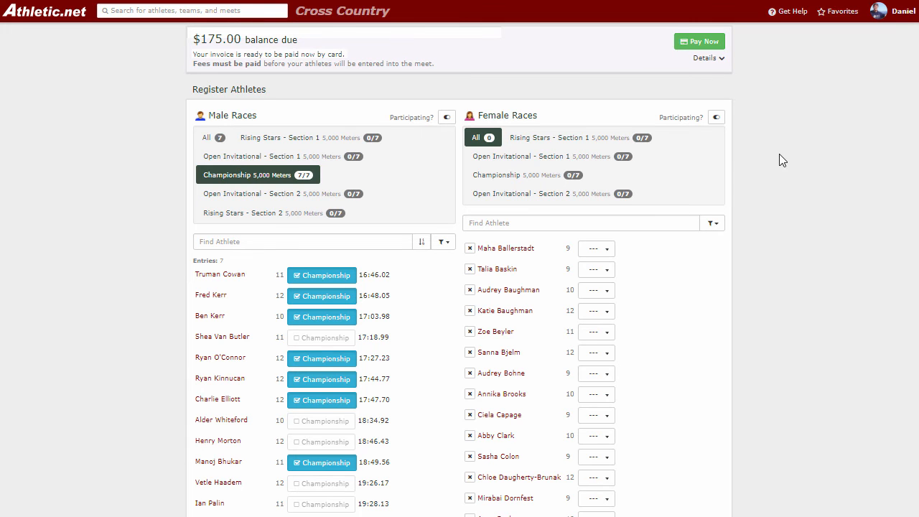
pyautogui.scroll(2, 765, 220)
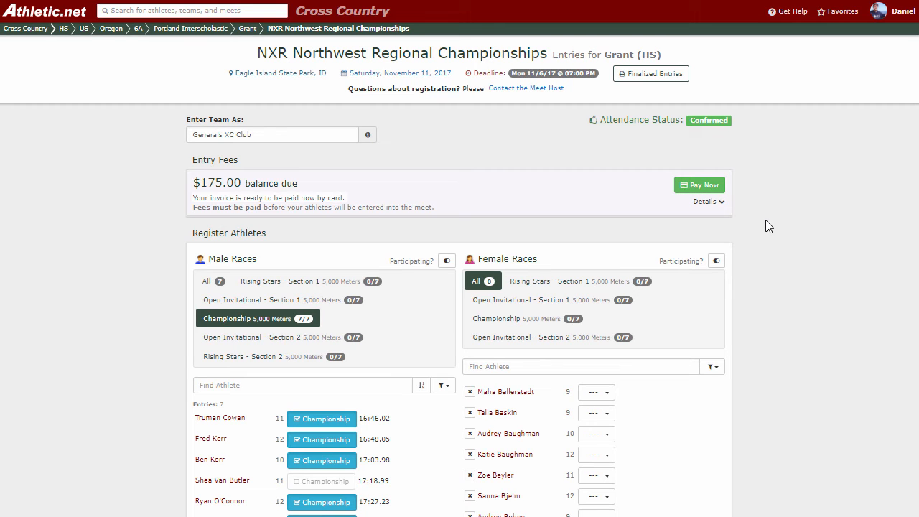
# Step: Return to the Grant team home page from the Grant breadcrumb
pyautogui.moveTo(513, 73)
pyautogui.moveTo(248, 30)
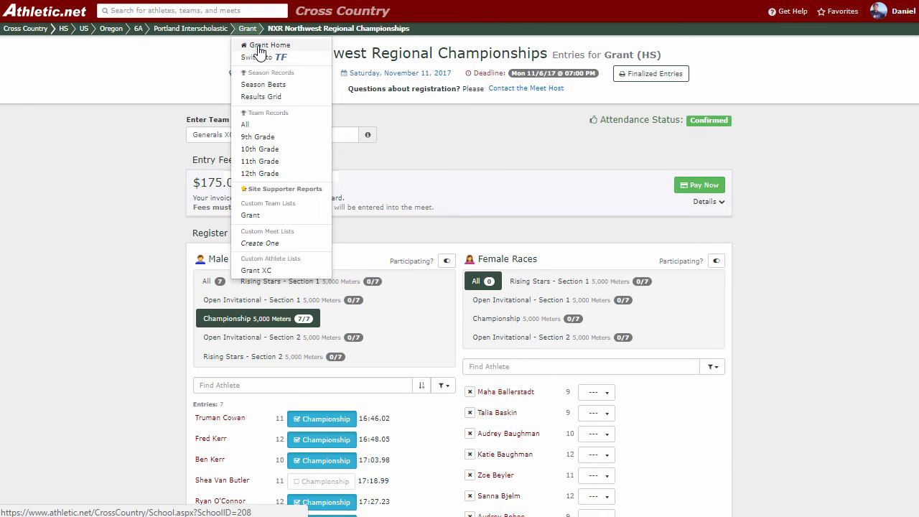
pyautogui.click(260, 48)
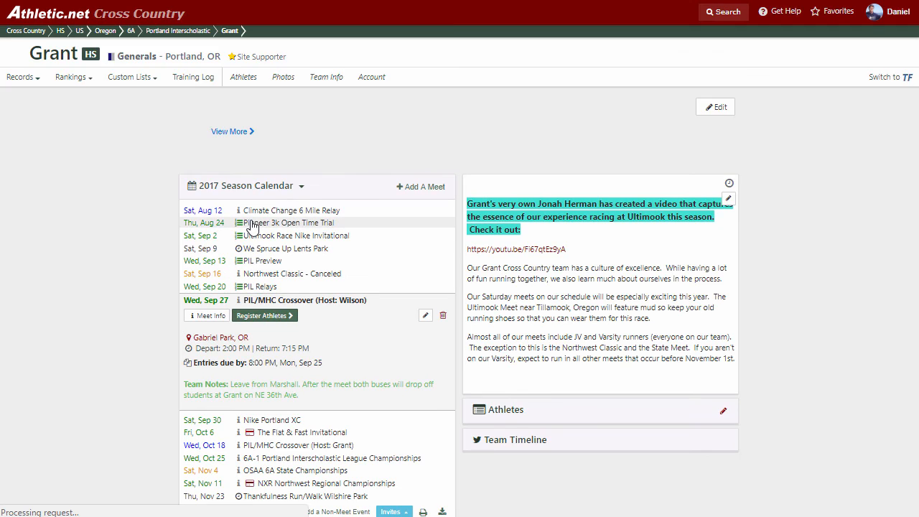
# Step: Expand the Sat, Nov 11 NXR Northwest Regional Championships entry in the 2017 season calendar
pyautogui.scroll(-3, 250, 237)
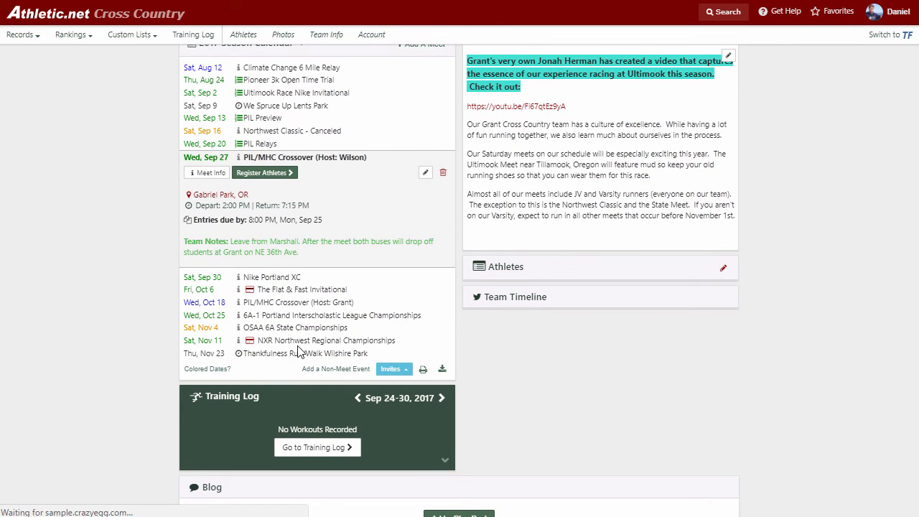
pyautogui.click(294, 340)
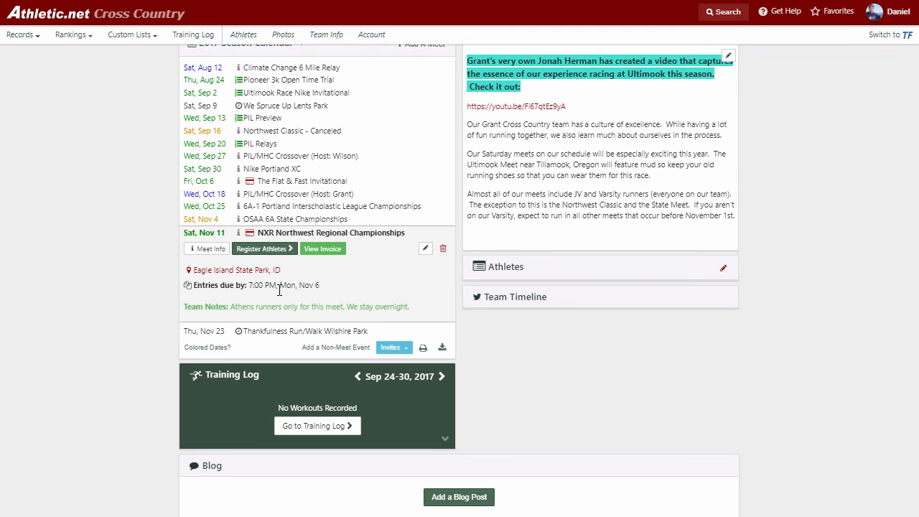
pyautogui.scroll(3, 144, 292)
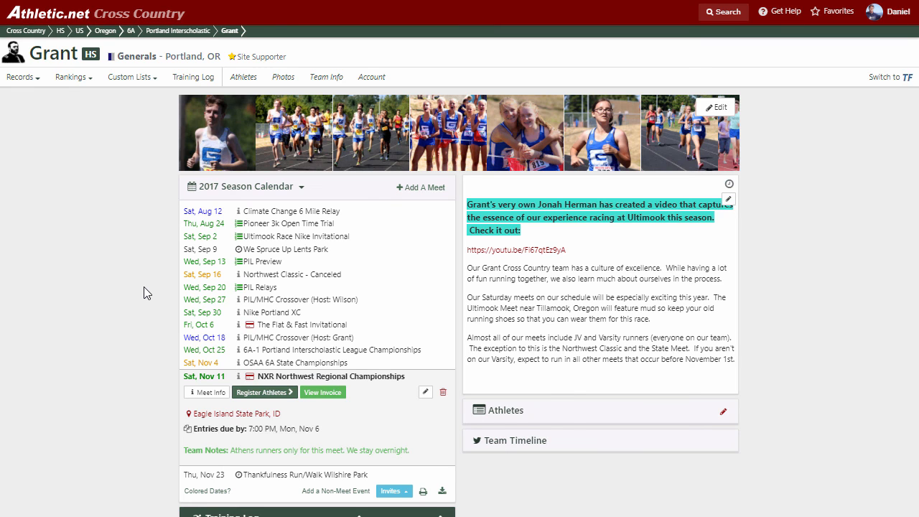
pyautogui.scroll(-6, 181, 273)
pyautogui.scroll(-2, 253, 349)
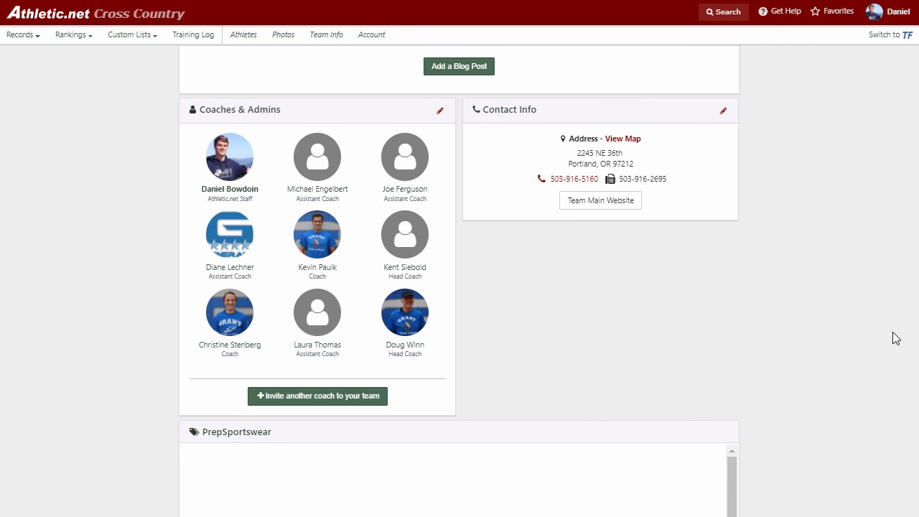
pyautogui.scroll(4, 862, 338)
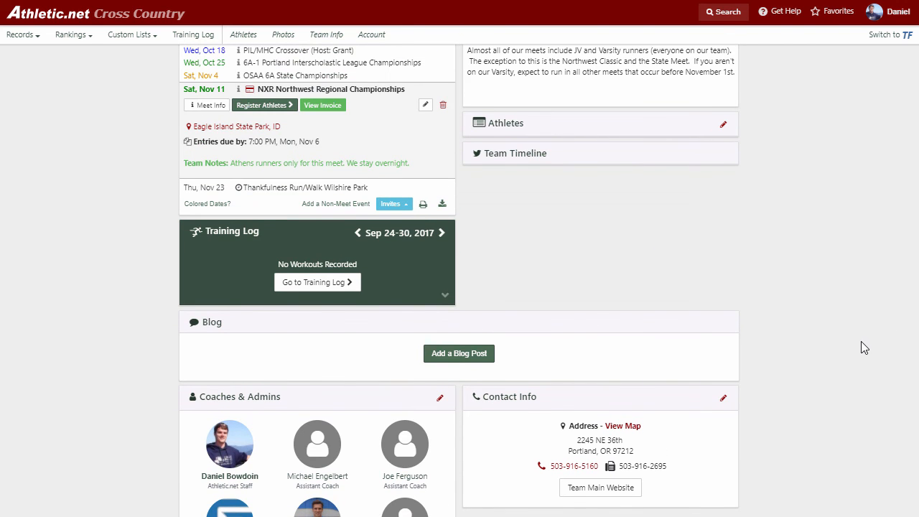
pyautogui.scroll(4, 859, 345)
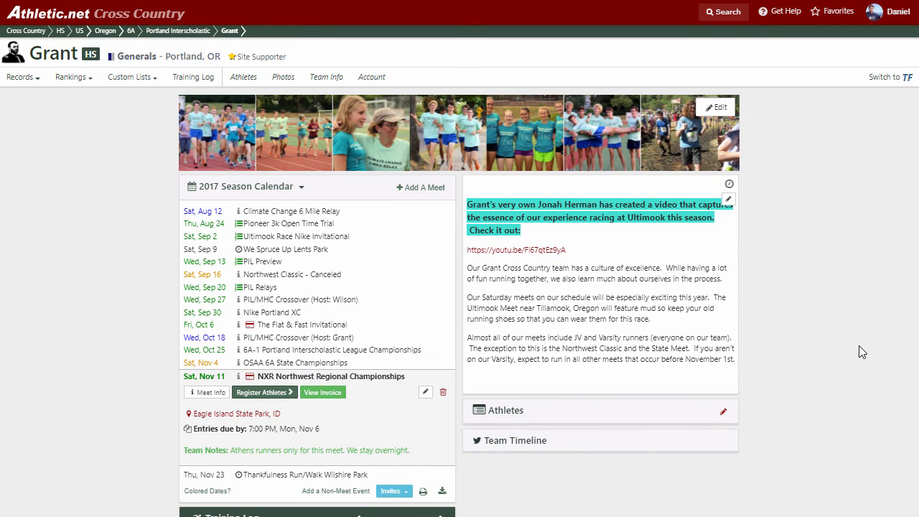